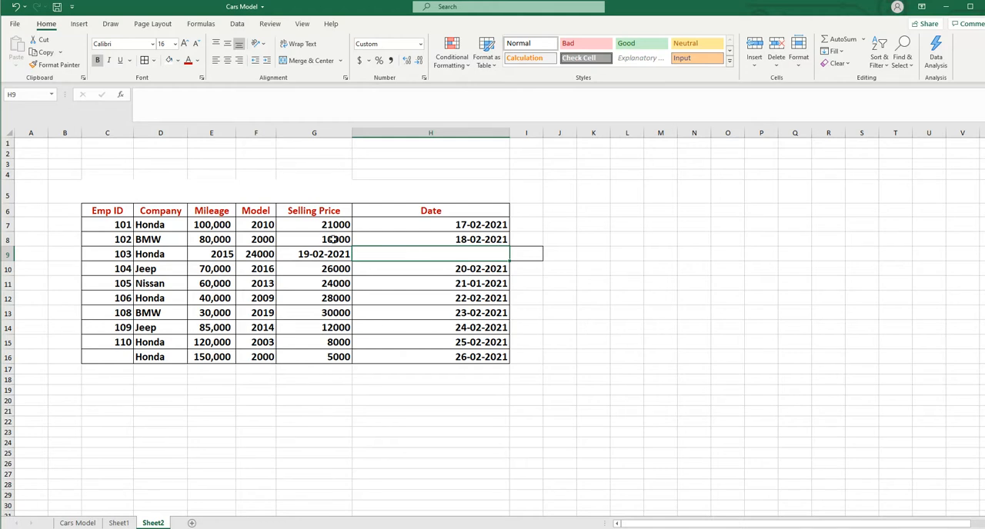
Insert a blank cell at E9 in the Mileage column, shifting the existing cells right
{"action": "left_click", "coordinate": [216, 253]}
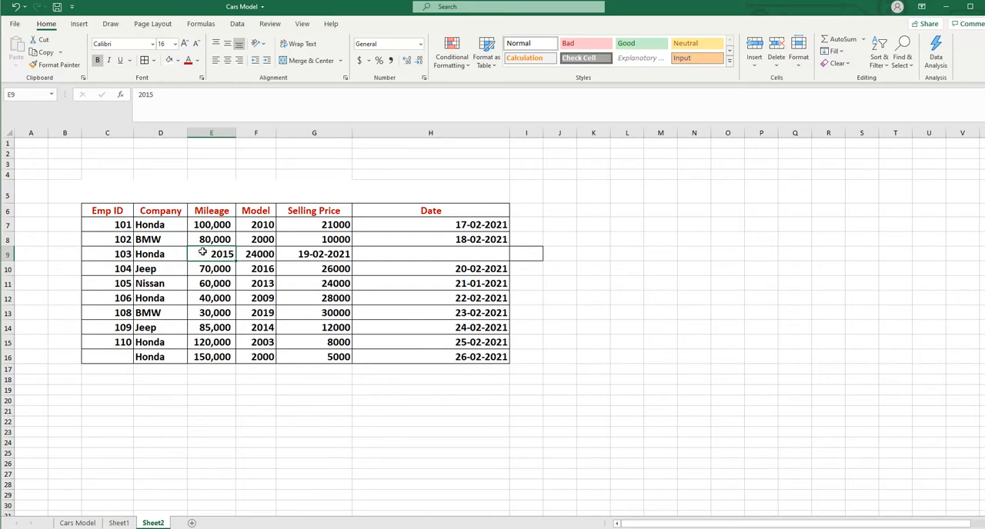
{"action": "left_click", "coordinate": [755, 67]}
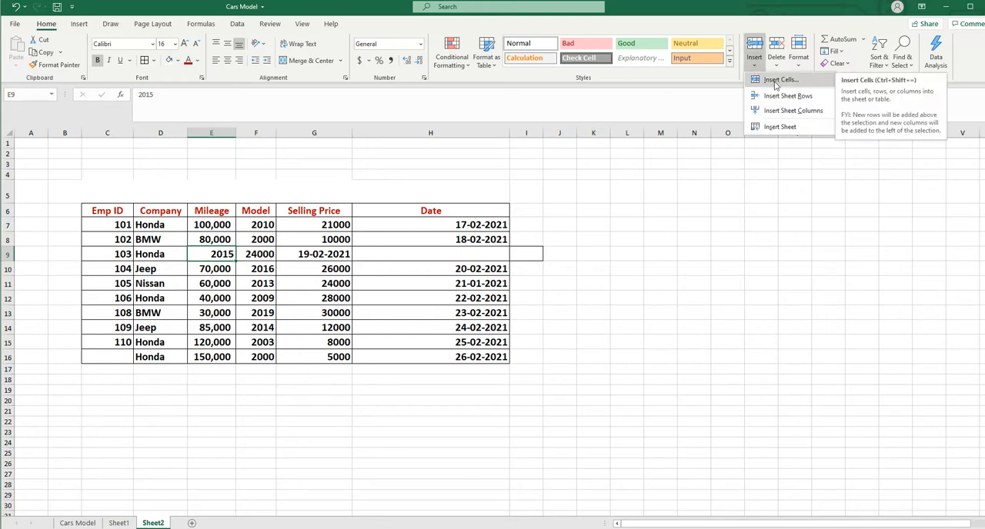
{"action": "left_click", "coordinate": [775, 81]}
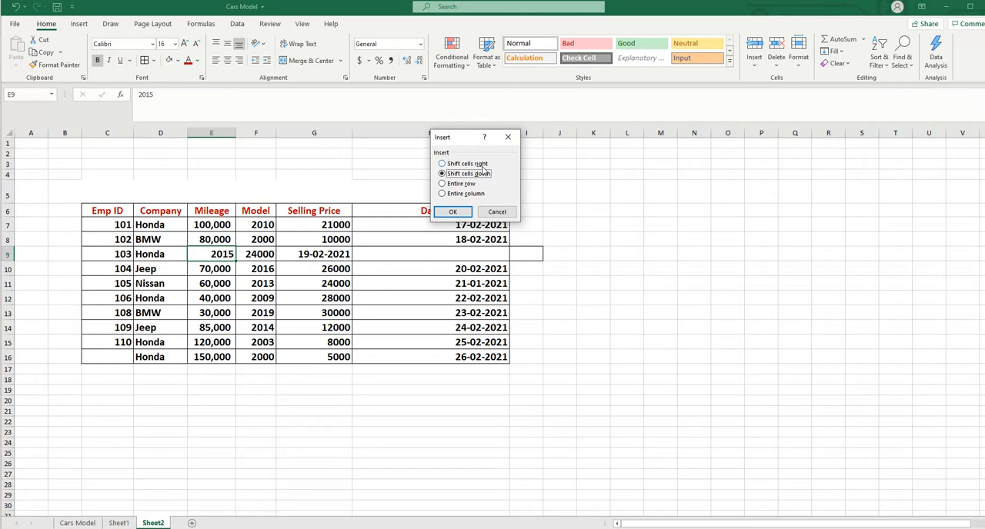
{"action": "left_click", "coordinate": [443, 164]}
{"action": "left_click", "coordinate": [452, 212]}
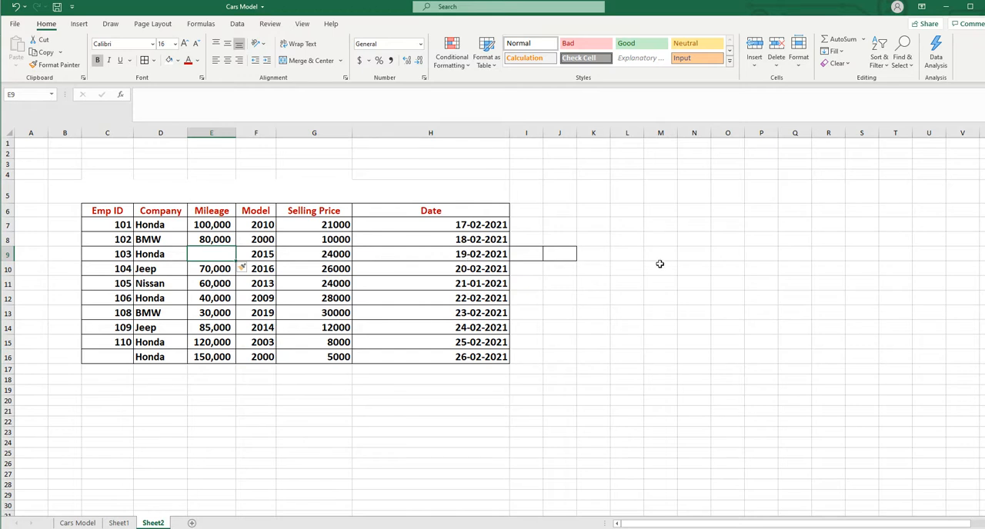
Enter 90,000 as the mileage in the blank cell E9
{"action": "double_click", "coordinate": [219, 255]}
{"action": "type", "text": "90,00"}
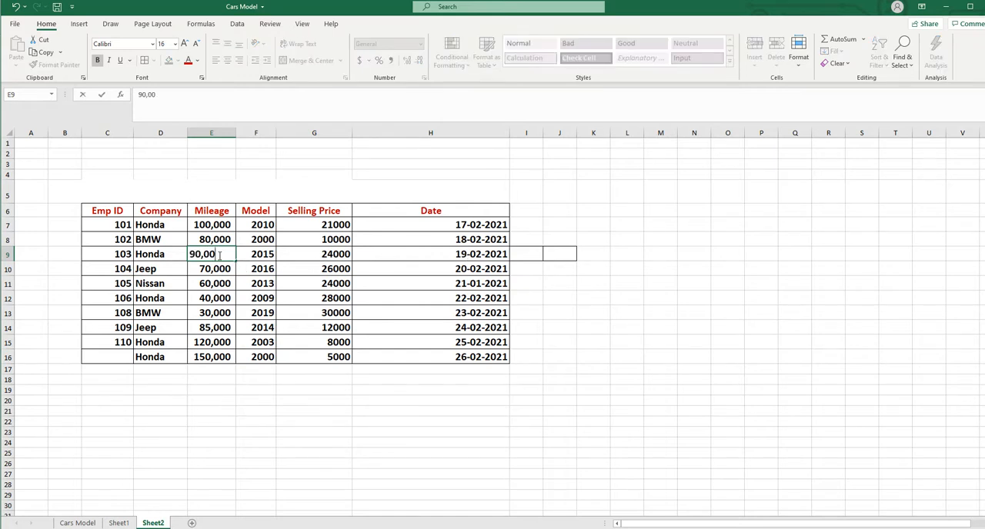
{"action": "type", "text": "0"}
{"action": "left_click", "coordinate": [678, 308]}
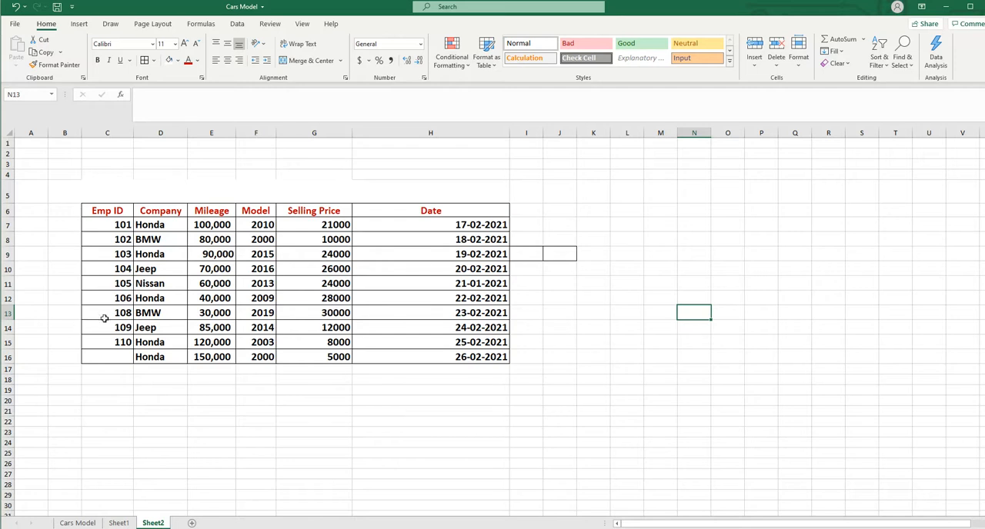
Insert a blank cell at C13 in the Emp ID column, shifting the existing cells down
{"action": "left_click_drag", "start_coordinate": [123, 313], "coordinate": [119, 342]}
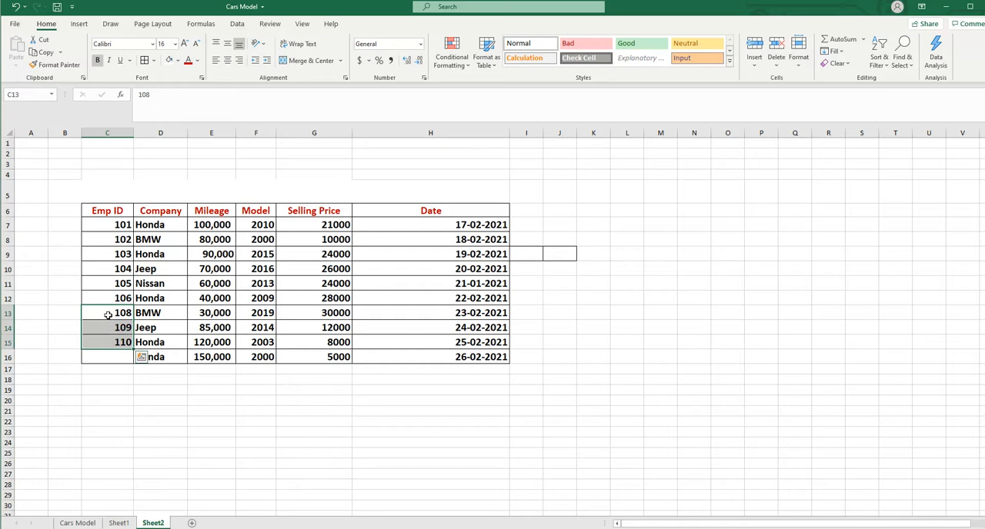
{"action": "left_click", "coordinate": [107, 314]}
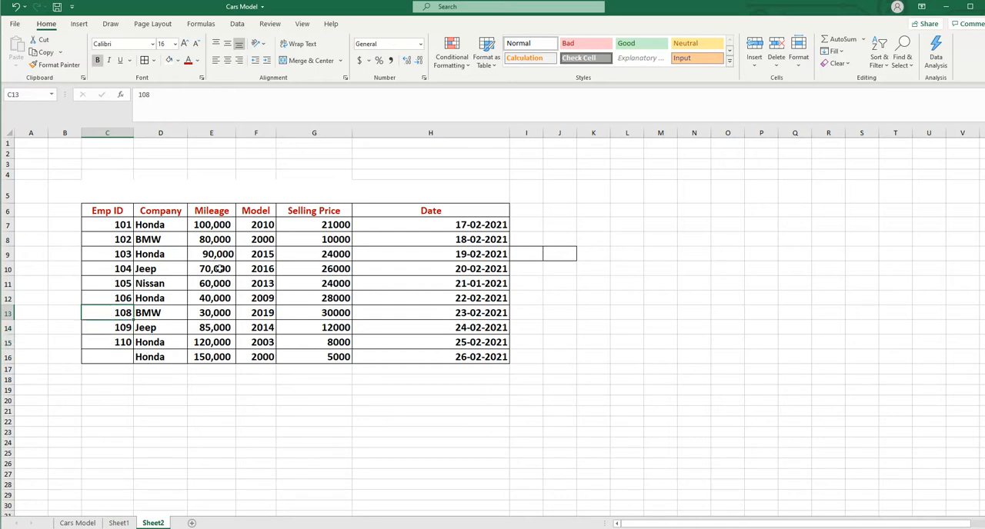
{"action": "left_click", "coordinate": [755, 64]}
{"action": "left_click", "coordinate": [780, 80]}
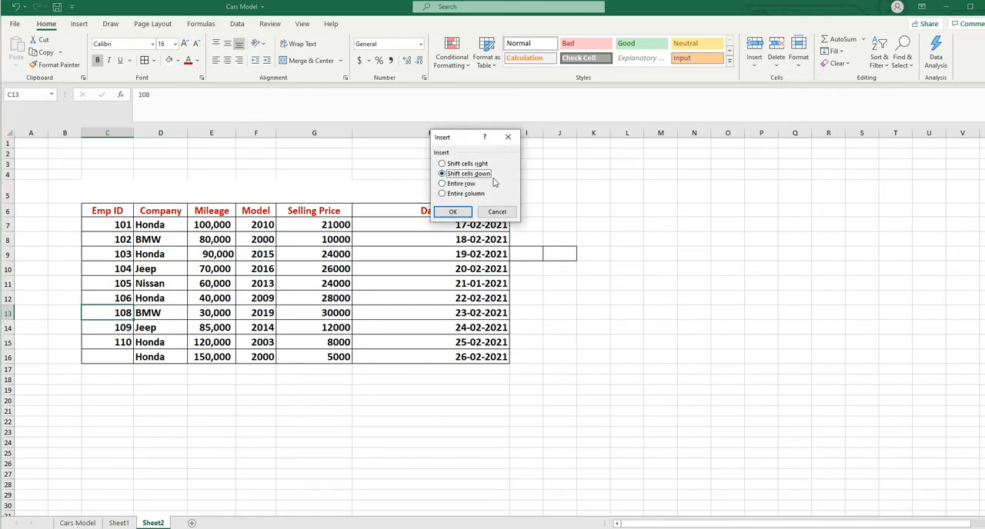
{"action": "left_click", "coordinate": [453, 212]}
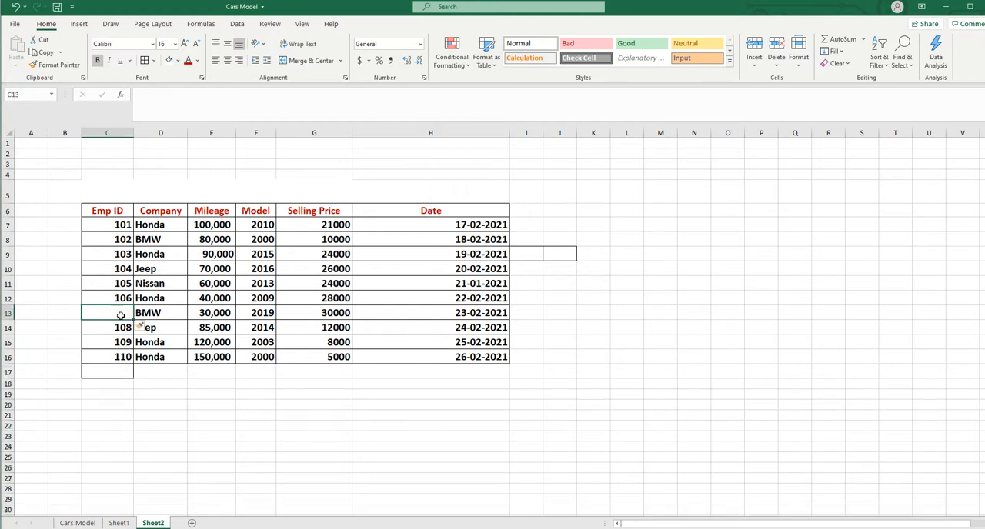
Enter 107 as the missing Emp ID in the blank cell C13
{"action": "type", "text": "10"}
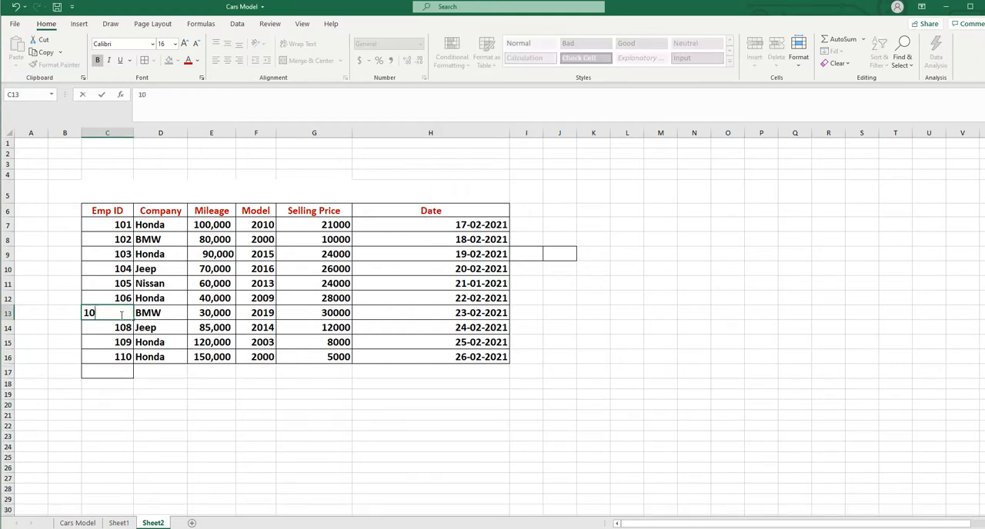
{"action": "type", "text": "7"}
{"action": "left_click", "coordinate": [769, 313]}
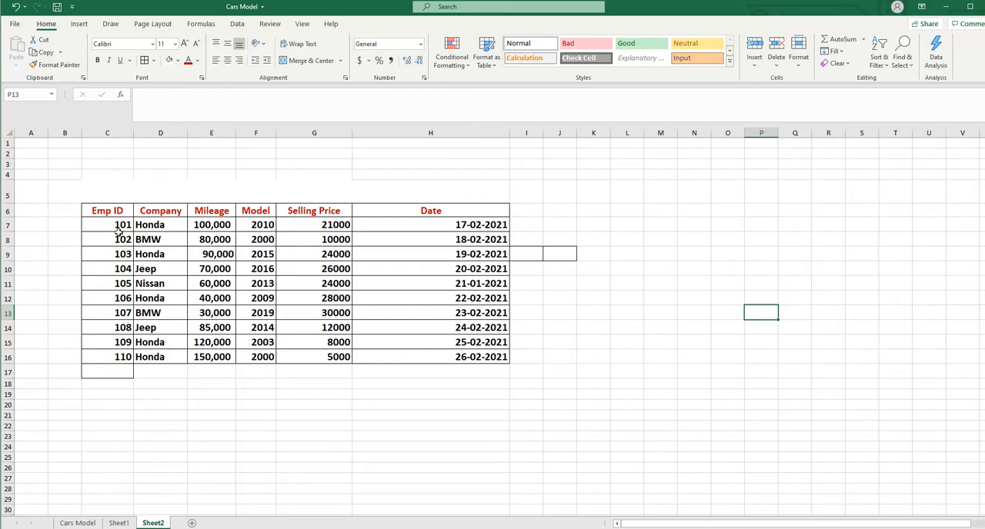
Insert a blank sheet column before the Company column and undo the insertion
{"action": "left_click", "coordinate": [161, 133]}
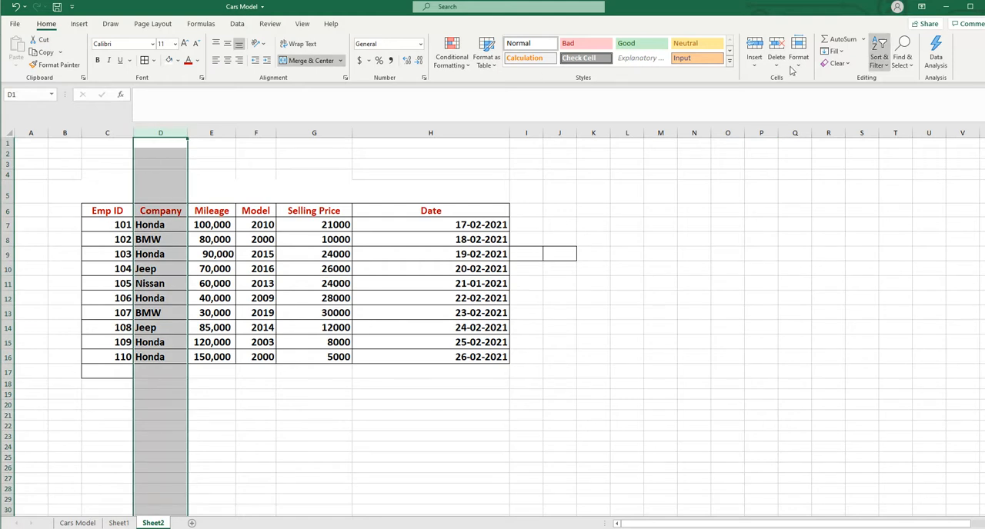
{"action": "left_click", "coordinate": [755, 67]}
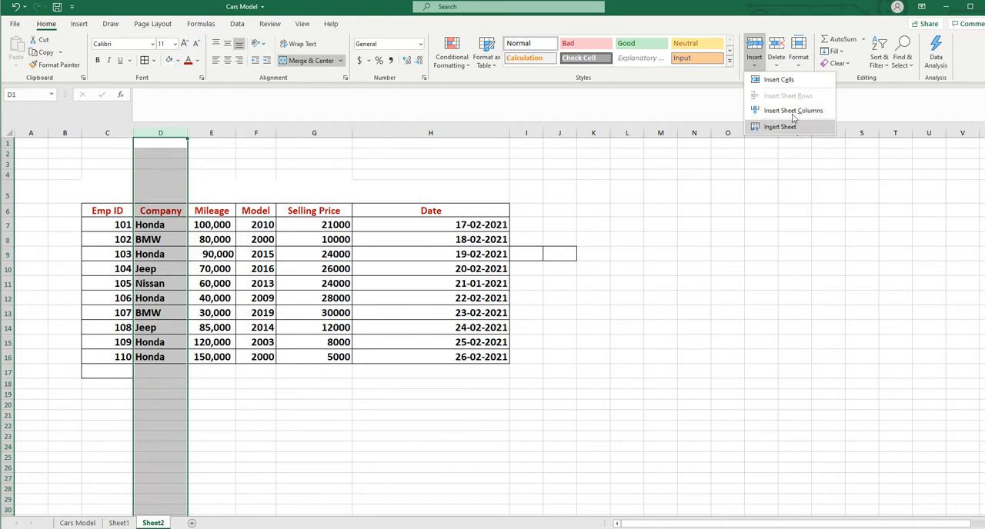
{"action": "left_click", "coordinate": [796, 110]}
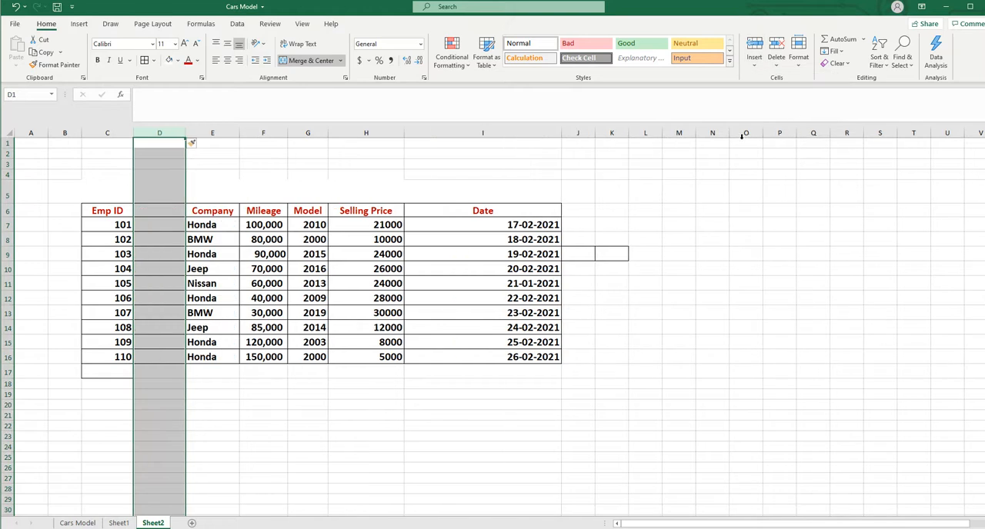
{"action": "left_click", "coordinate": [807, 310]}
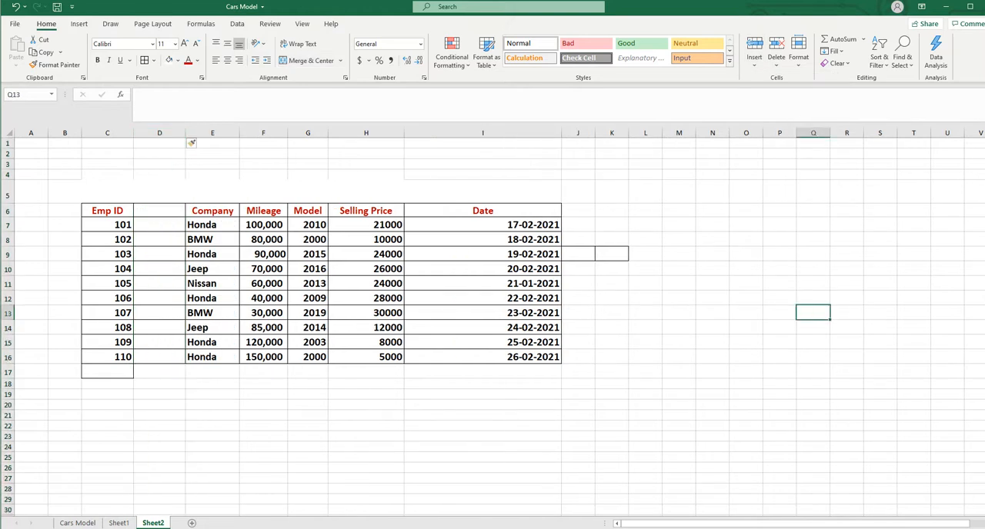
{"action": "left_click", "coordinate": [16, 6]}
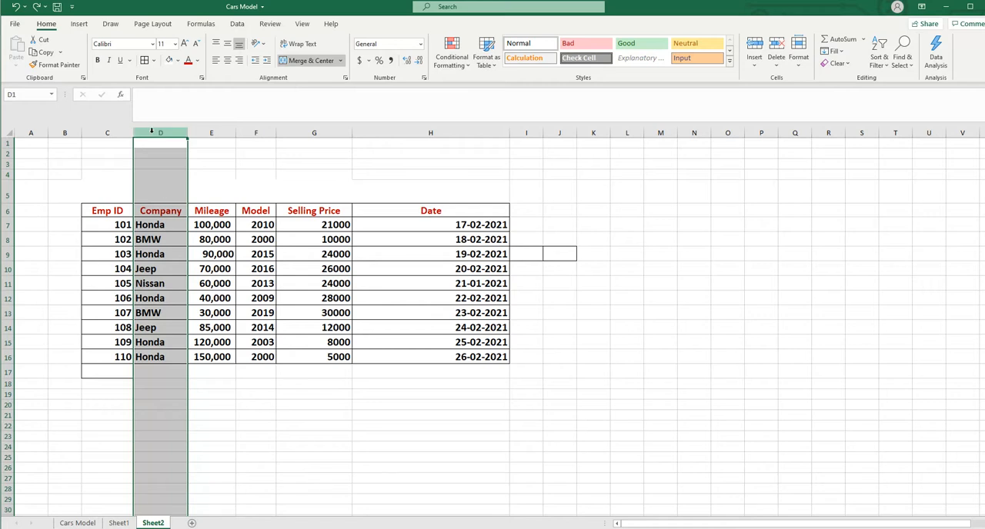
Repeat the insertion of one blank column at column D and undo it again
{"action": "right_click", "coordinate": [152, 132]}
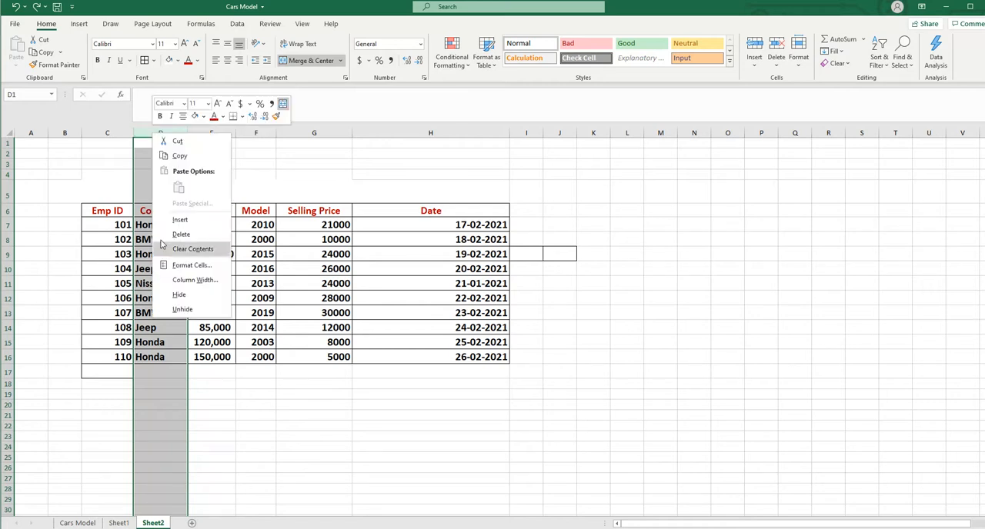
{"action": "left_click", "coordinate": [189, 220]}
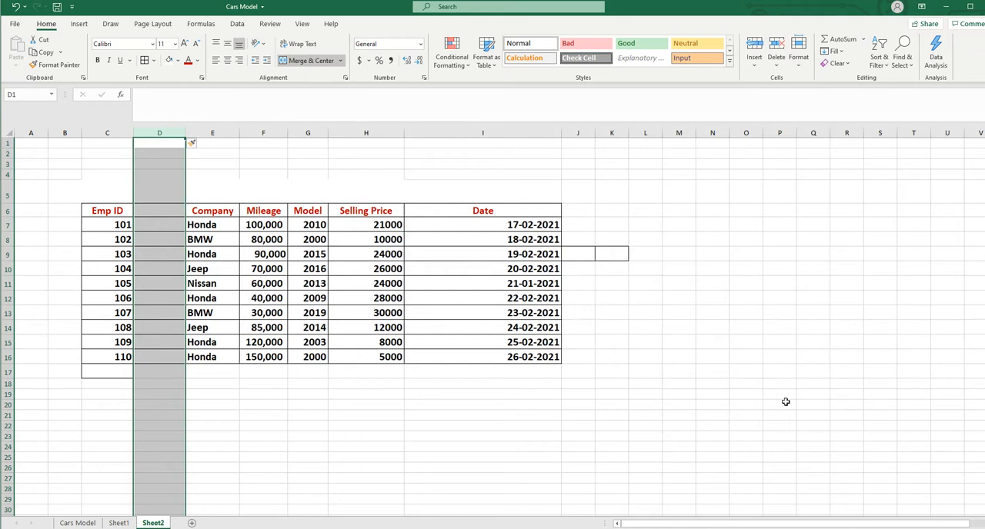
{"action": "left_click", "coordinate": [15, 11]}
{"action": "left_click", "coordinate": [668, 355]}
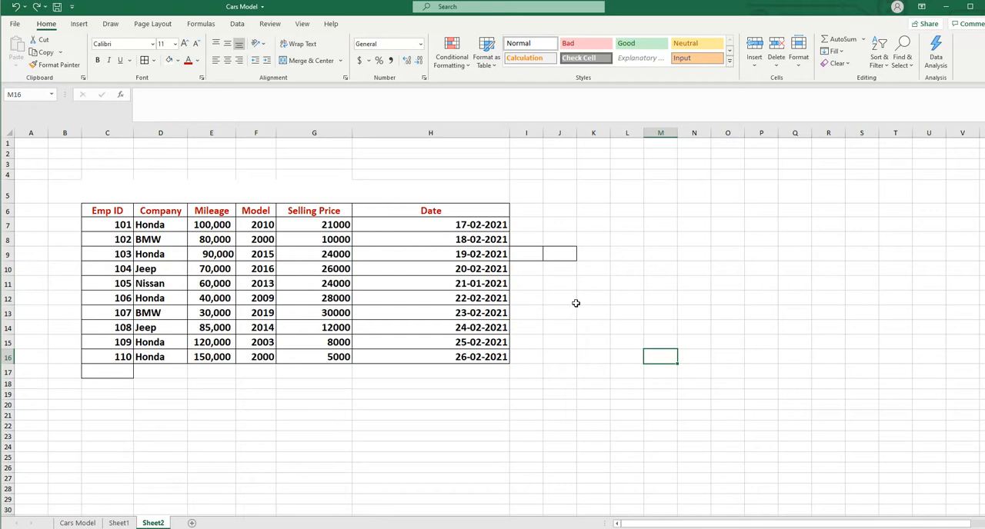
Insert four blank columns before Company by selecting columns D through G as the insertion range
{"action": "left_click_drag", "start_coordinate": [166, 133], "coordinate": [227, 139]}
{"action": "left_click_drag", "start_coordinate": [313, 137], "coordinate": [315, 134]}
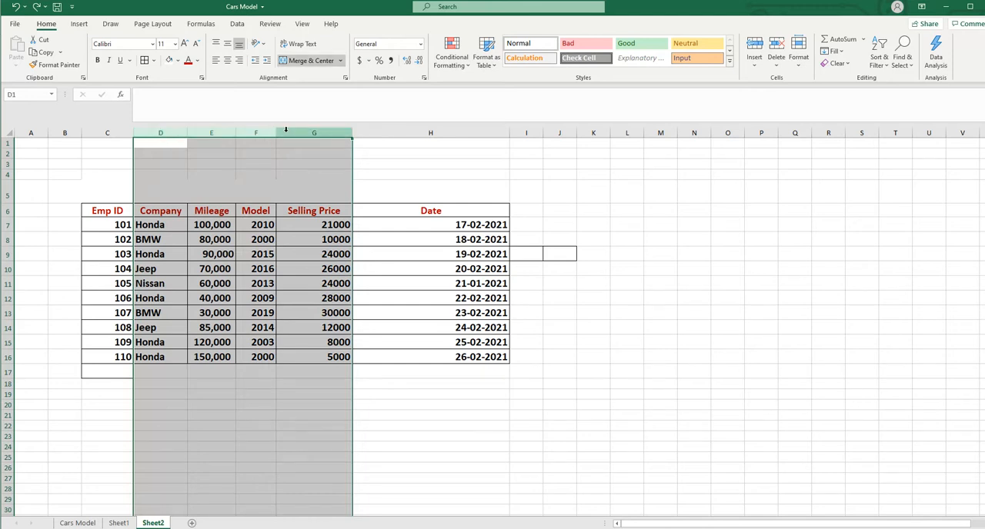
{"action": "left_click", "coordinate": [755, 66]}
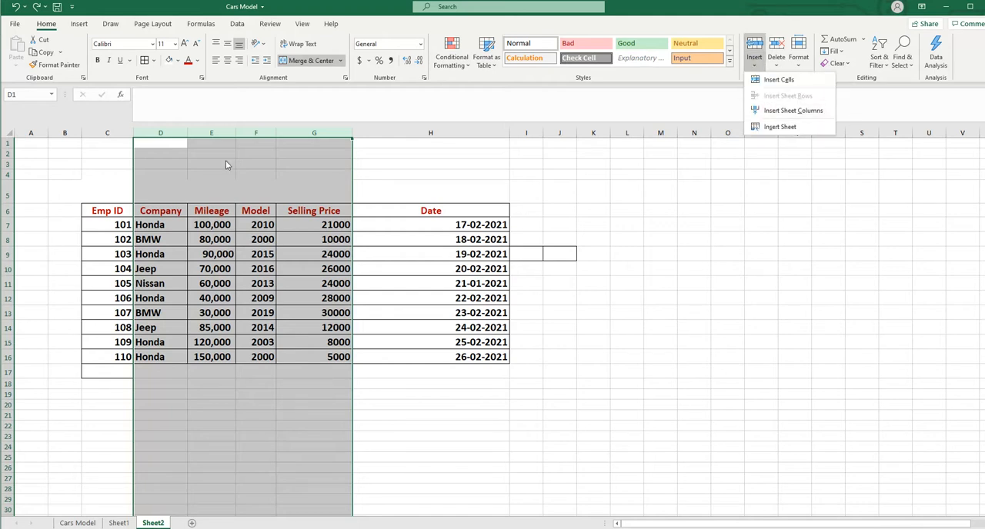
{"action": "right_click", "coordinate": [202, 134]}
{"action": "right_click", "coordinate": [202, 134]}
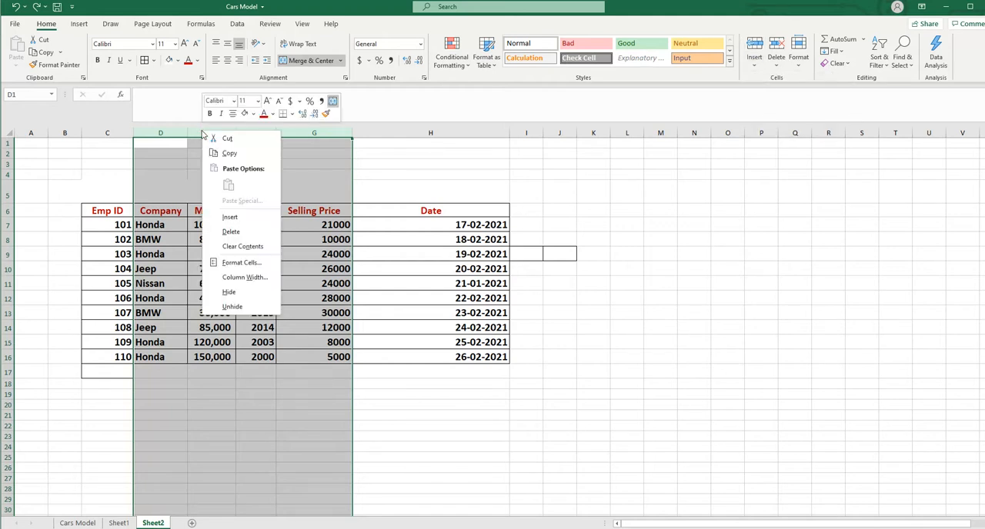
{"action": "left_click", "coordinate": [234, 220]}
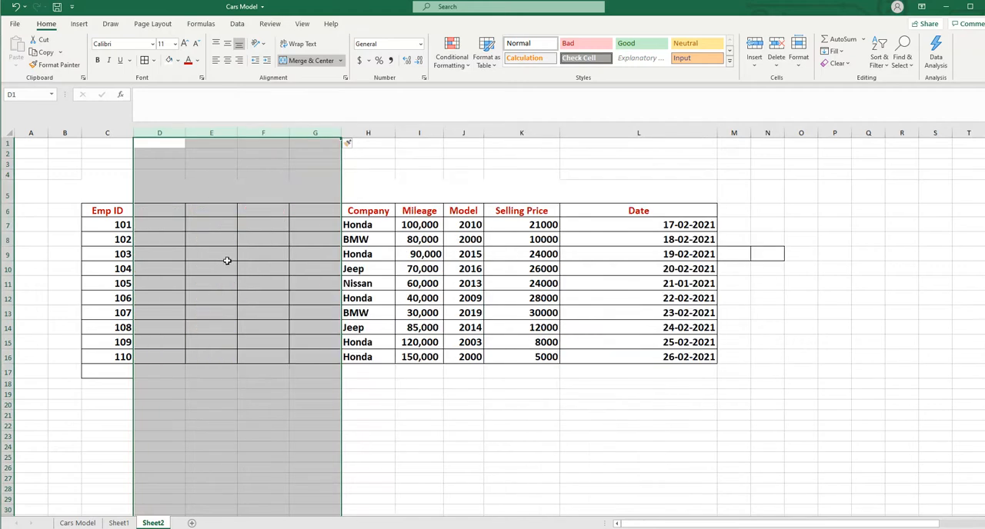
{"action": "left_click", "coordinate": [897, 255]}
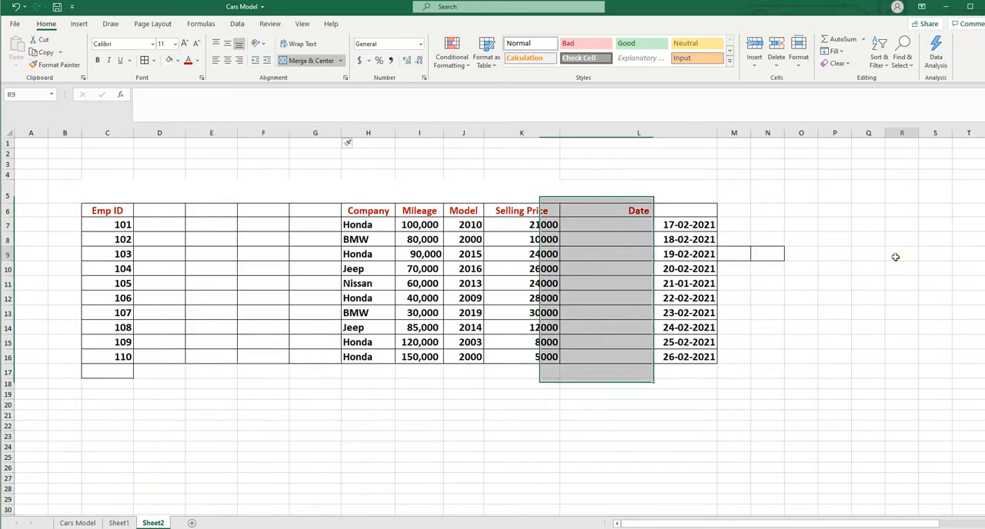
Delete the single blank column D next to the Emp ID column
{"action": "left_click", "coordinate": [157, 133]}
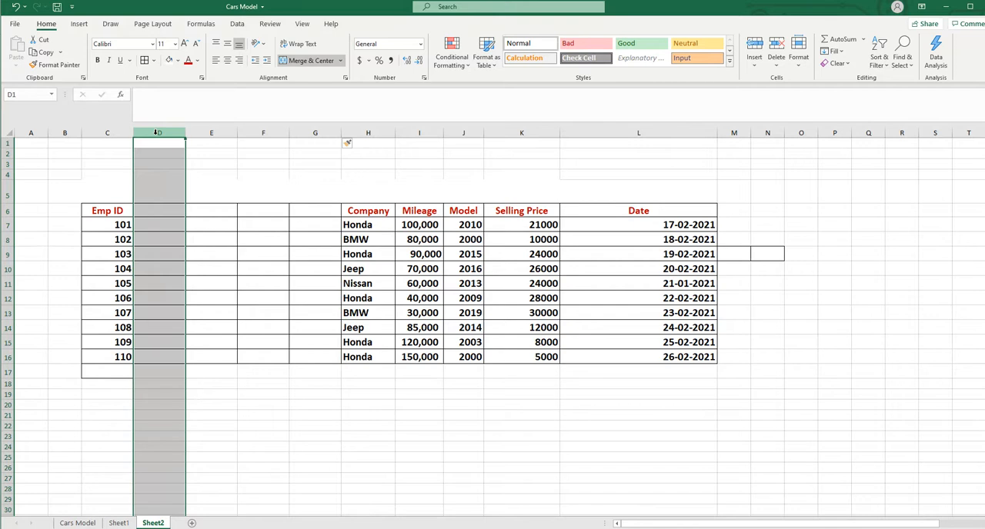
{"action": "right_click", "coordinate": [156, 134]}
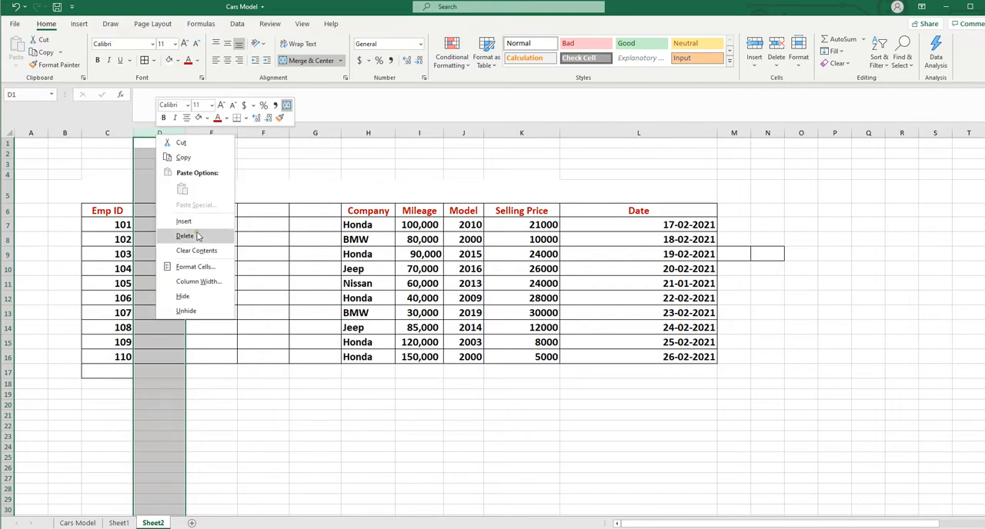
{"action": "left_click", "coordinate": [186, 235]}
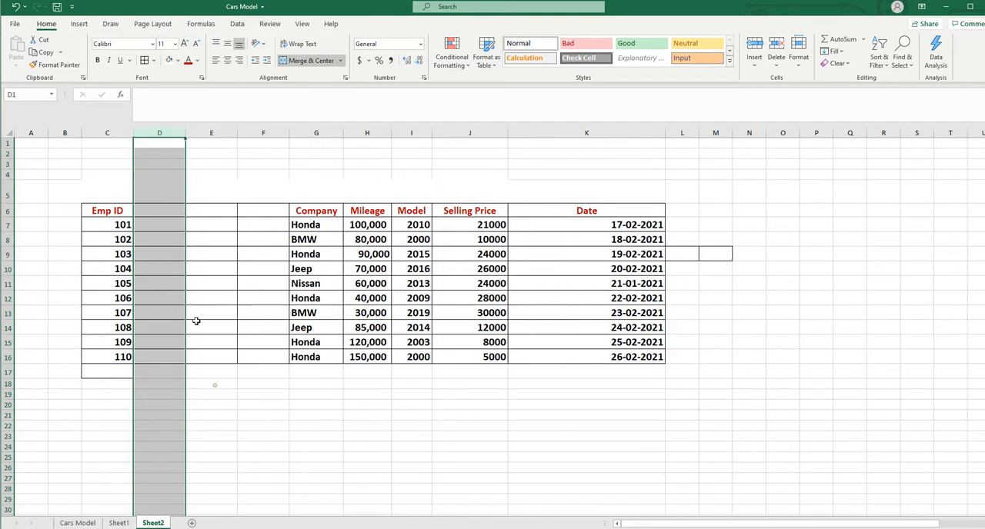
Delete the three remaining blank sheet columns D through F between Emp ID and Company
{"action": "left_click_drag", "start_coordinate": [215, 386], "coordinate": [213, 373]}
{"action": "left_click_drag", "start_coordinate": [155, 134], "coordinate": [264, 133]}
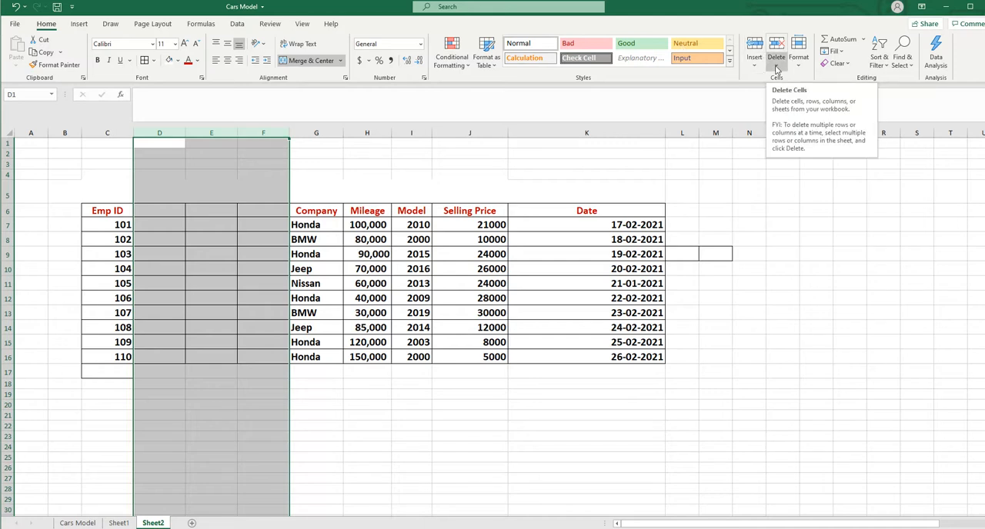
{"action": "left_click", "coordinate": [776, 67]}
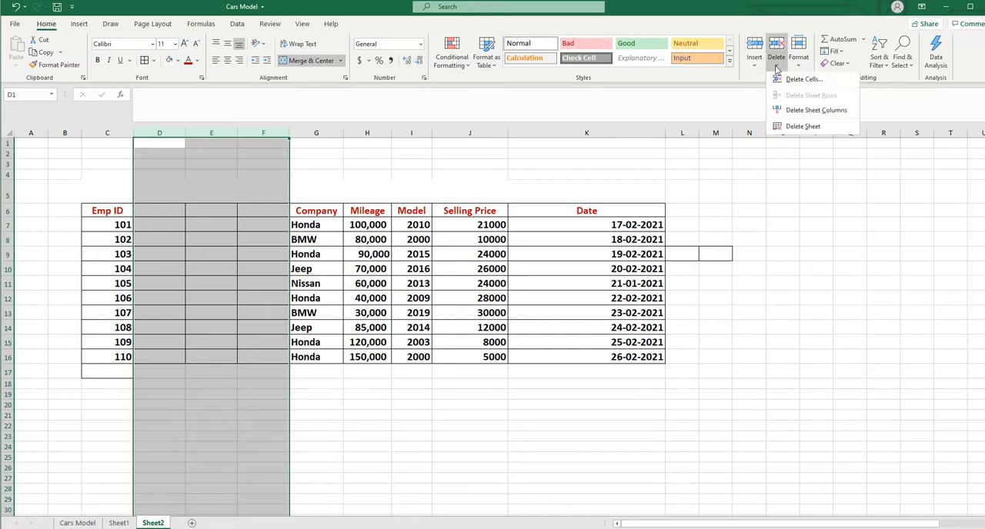
{"action": "left_click", "coordinate": [834, 113]}
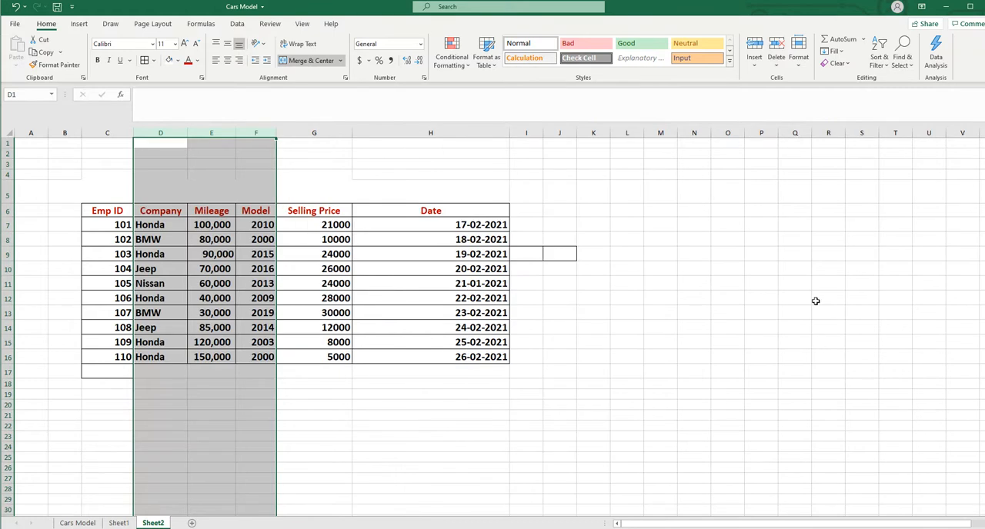
{"action": "left_click", "coordinate": [780, 278]}
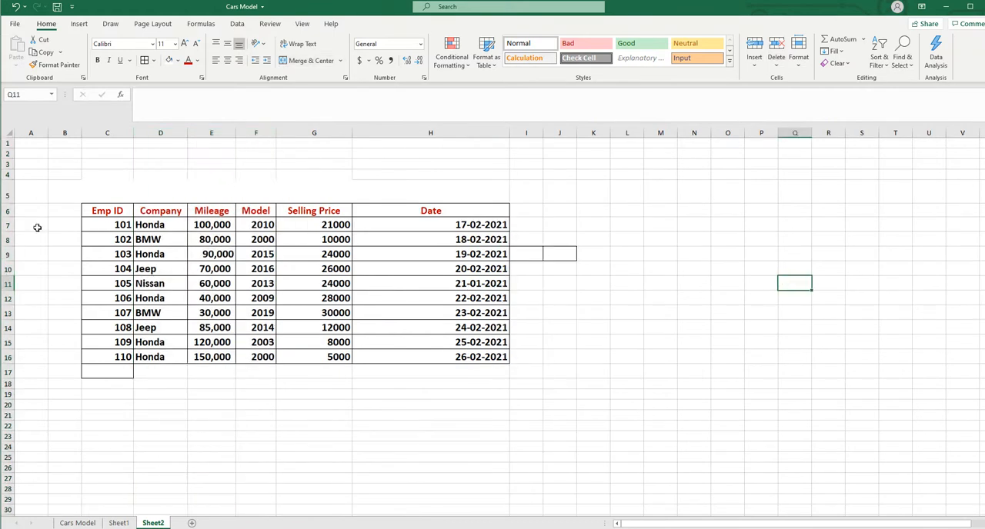
Increase the height of header row 6
{"action": "left_click_drag", "start_coordinate": [9, 216], "coordinate": [10, 241]}
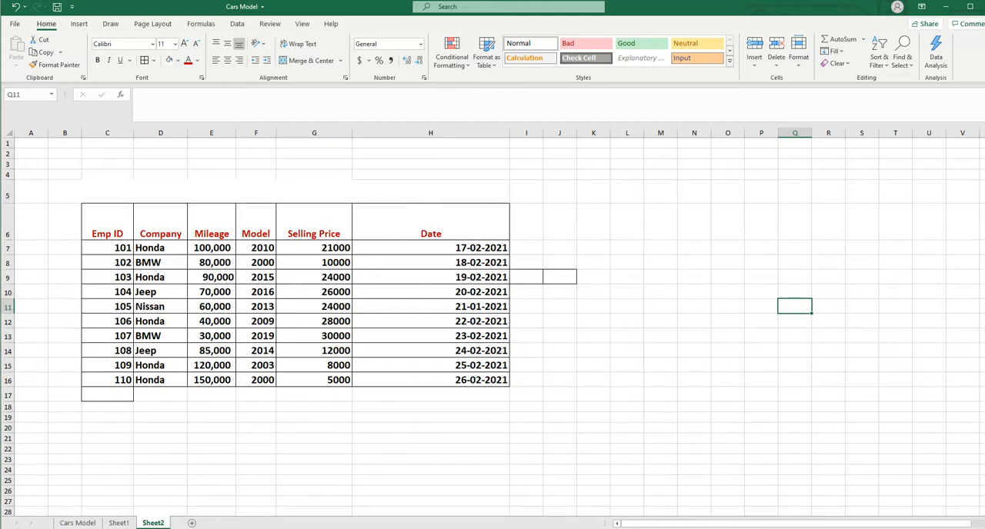
Insert a blank row 12 above the Emp ID 106 record
{"action": "left_click", "coordinate": [9, 321]}
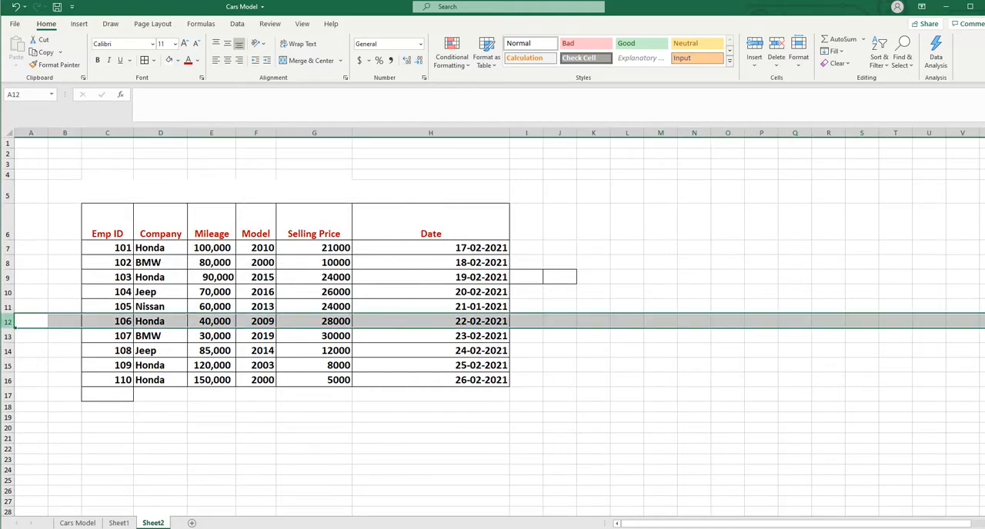
{"action": "right_click", "coordinate": [10, 322]}
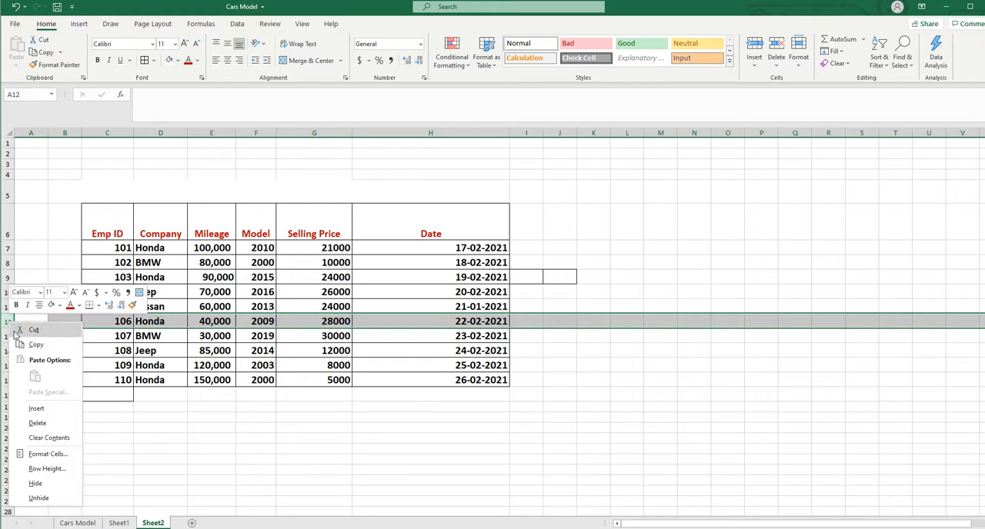
{"action": "left_click", "coordinate": [37, 410]}
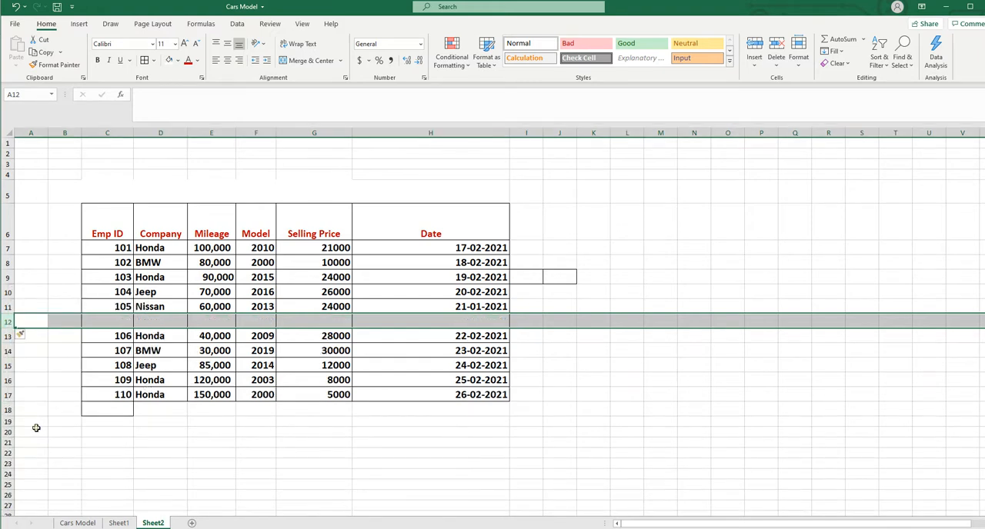
{"action": "left_click", "coordinate": [37, 431]}
Insert a second blank sheet row at row 13, directly above the Emp ID 106 record
{"action": "left_click", "coordinate": [10, 334]}
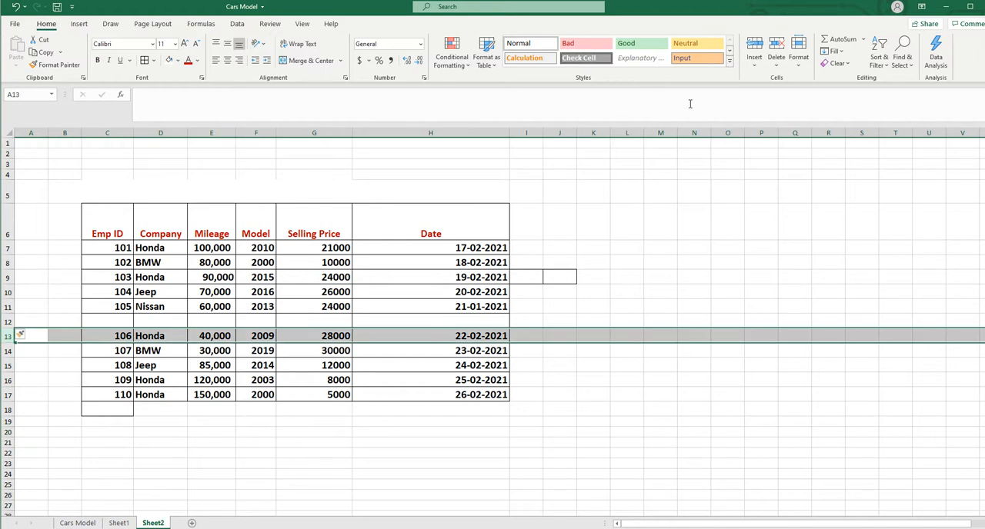
{"action": "left_click", "coordinate": [754, 65]}
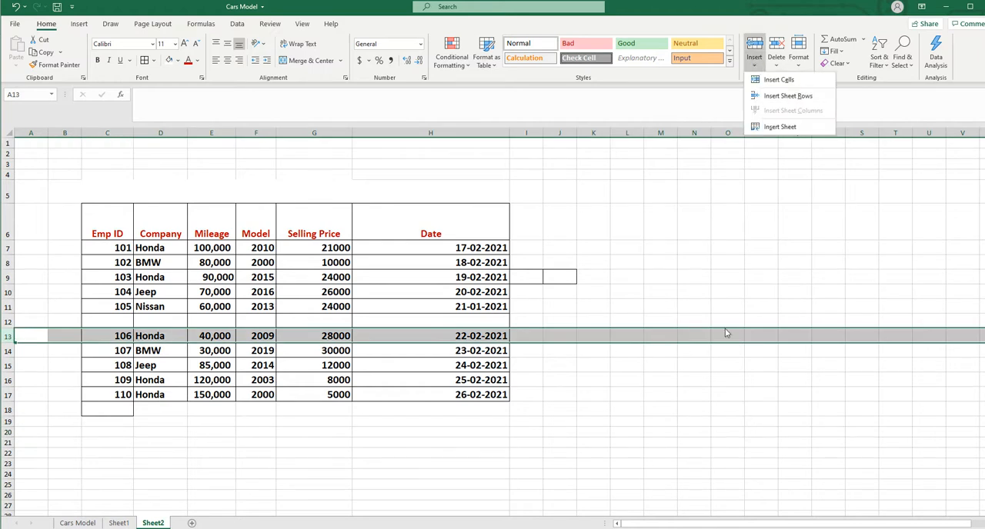
{"action": "left_click", "coordinate": [803, 96]}
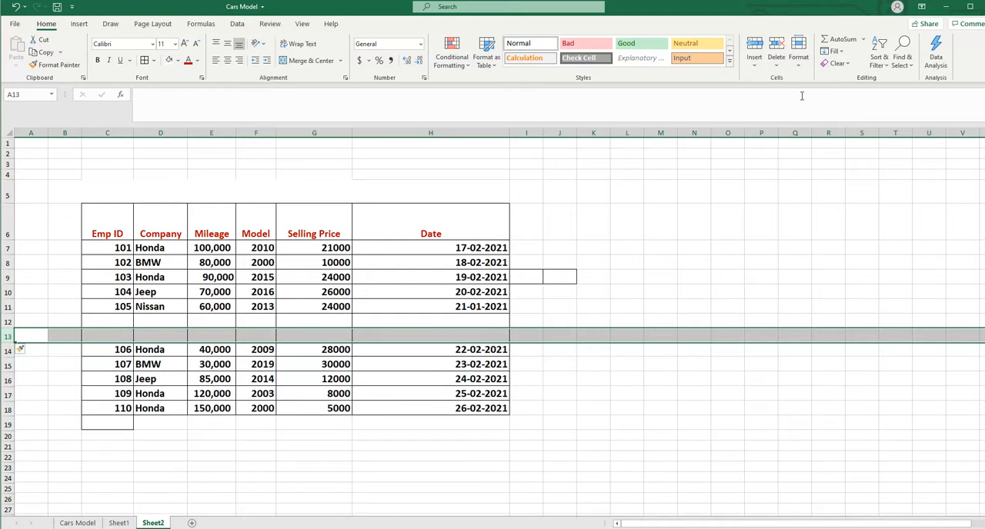
{"action": "left_click", "coordinate": [769, 231]}
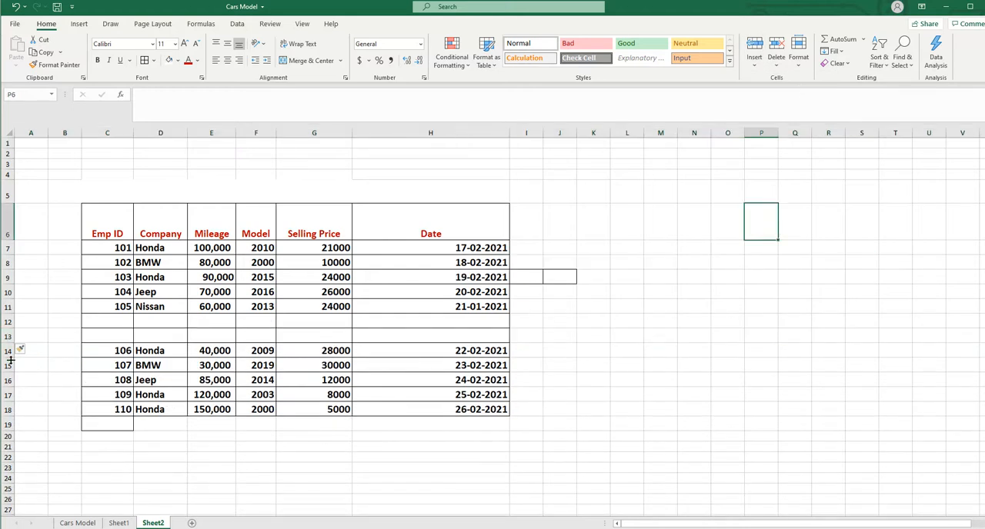
Insert five blank rows above the Emp ID 106 record by using rows 14 through 18 as the insertion range
{"action": "left_click_drag", "start_coordinate": [11, 351], "coordinate": [11, 408]}
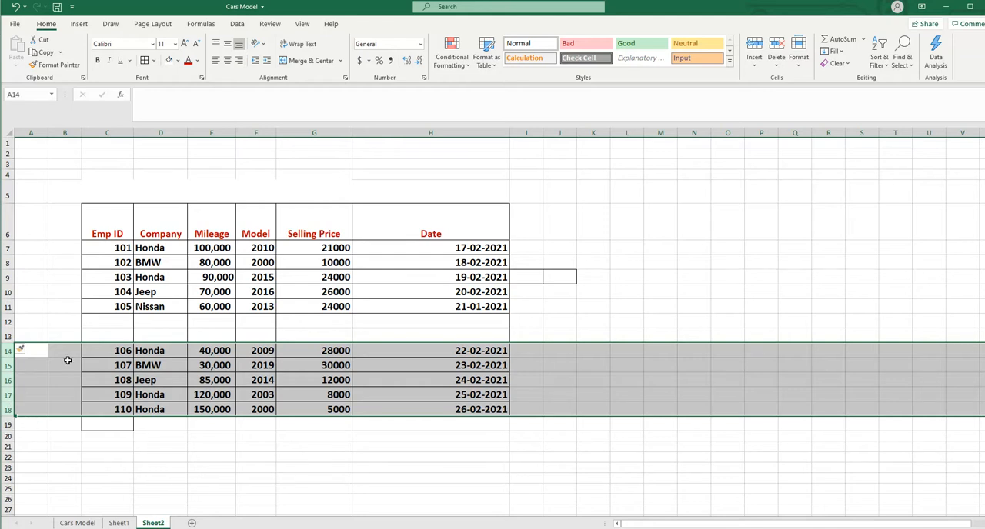
{"action": "right_click", "coordinate": [10, 368]}
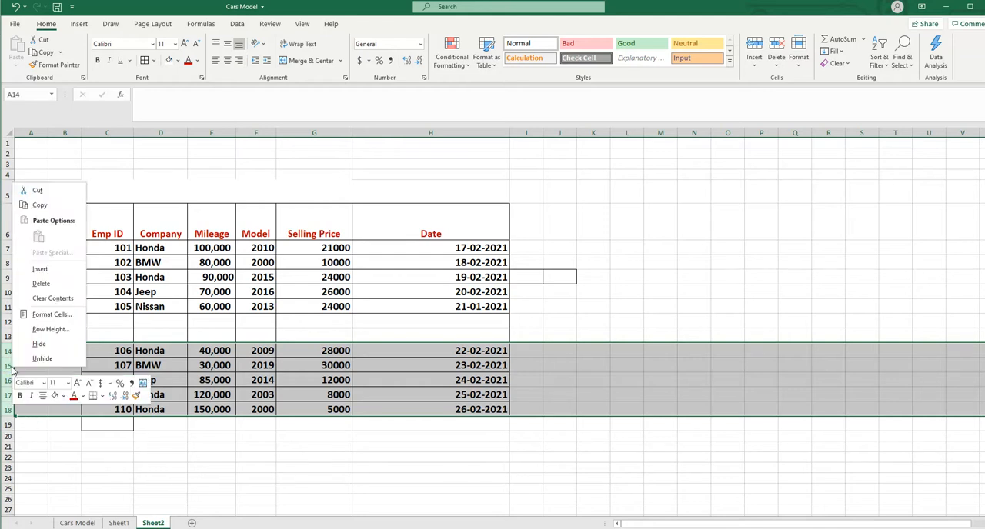
{"action": "left_click", "coordinate": [40, 269]}
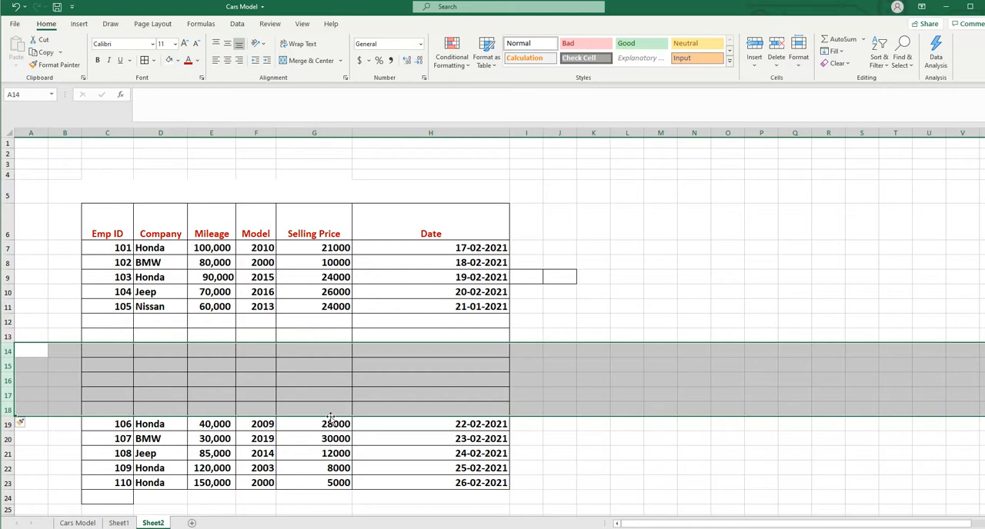
Delete the five blank rows 14 through 18, and the two remaining blank rows above the Emp ID 106 record one at a time
{"action": "right_click", "coordinate": [554, 363]}
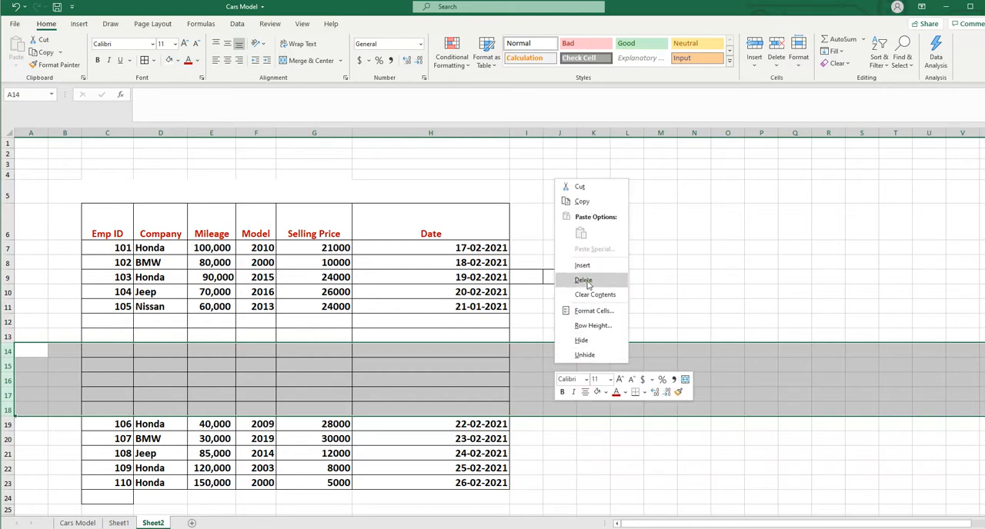
{"action": "left_click", "coordinate": [584, 280]}
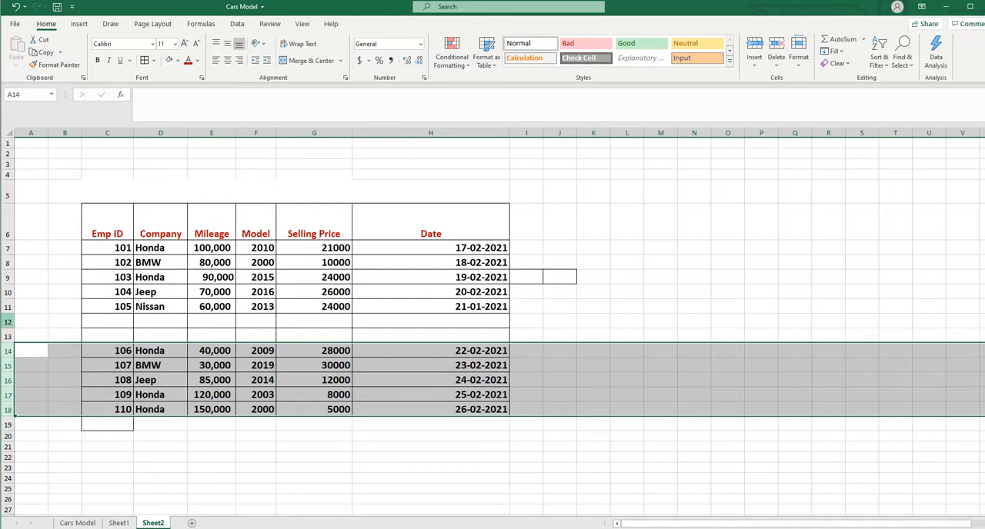
{"action": "left_click", "coordinate": [11, 323]}
{"action": "left_click", "coordinate": [776, 68]}
{"action": "left_click", "coordinate": [798, 98]}
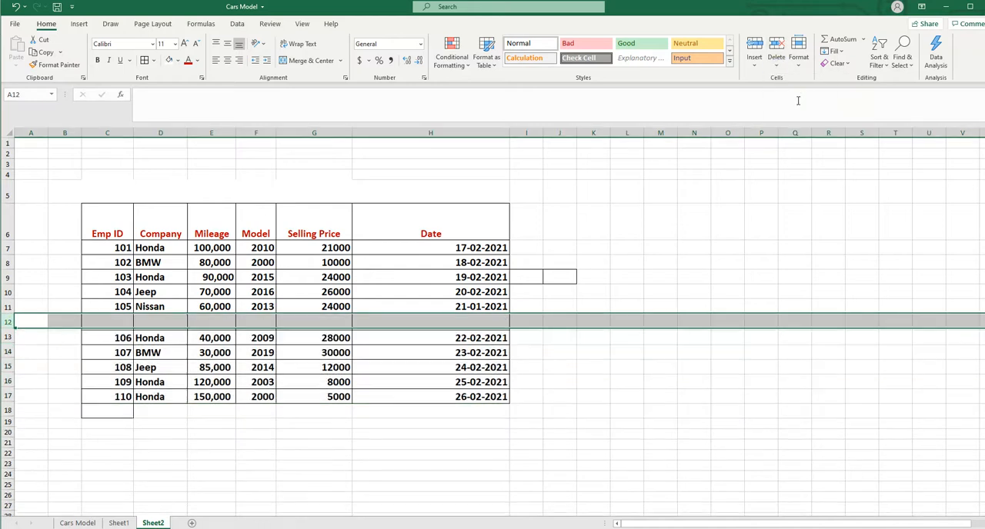
{"action": "left_click", "coordinate": [777, 67]}
{"action": "left_click", "coordinate": [804, 97]}
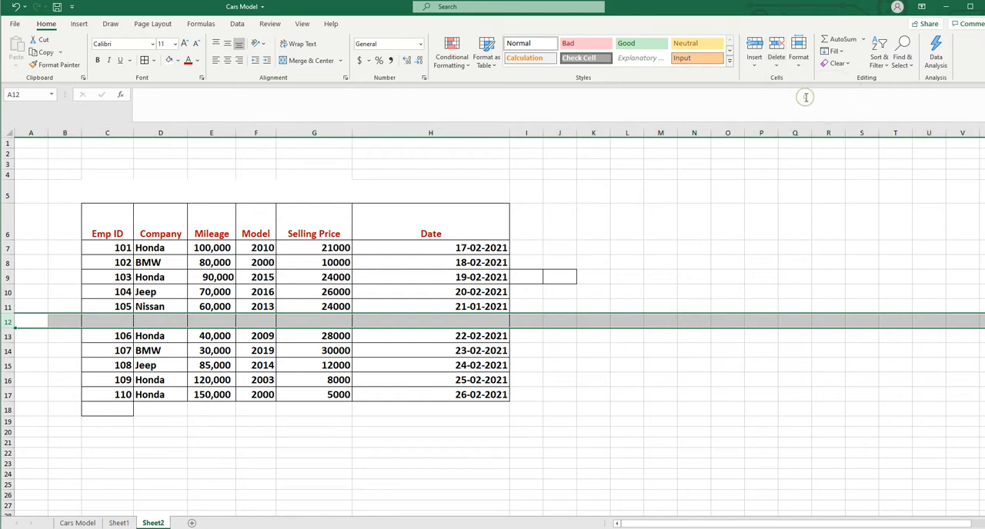
{"action": "left_click", "coordinate": [762, 428]}
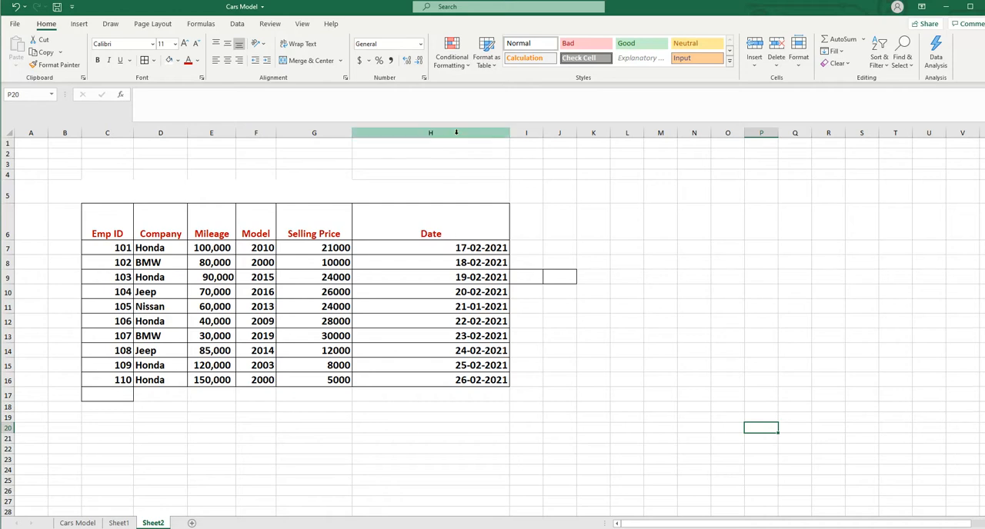
AutoFit the width of the Date column H to its contents
{"action": "left_click", "coordinate": [456, 135]}
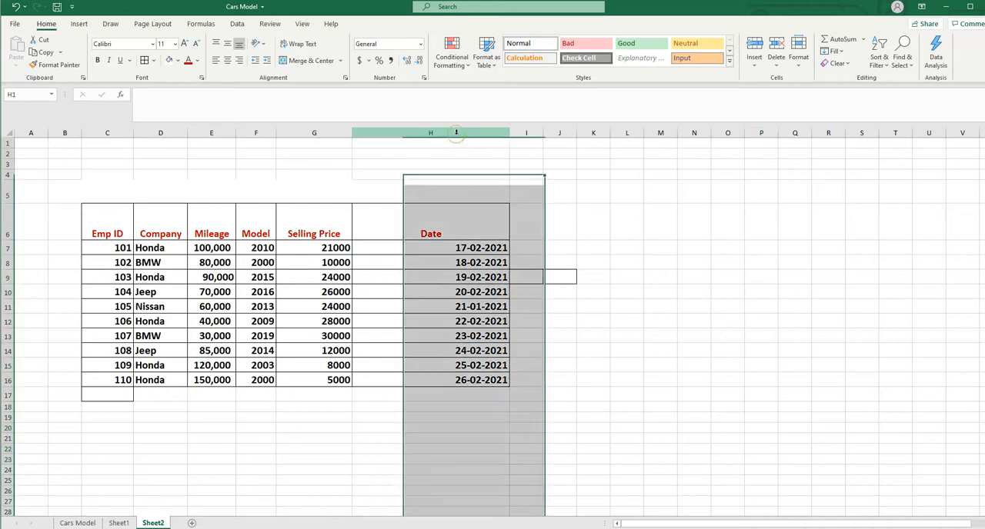
{"action": "left_click", "coordinate": [800, 67]}
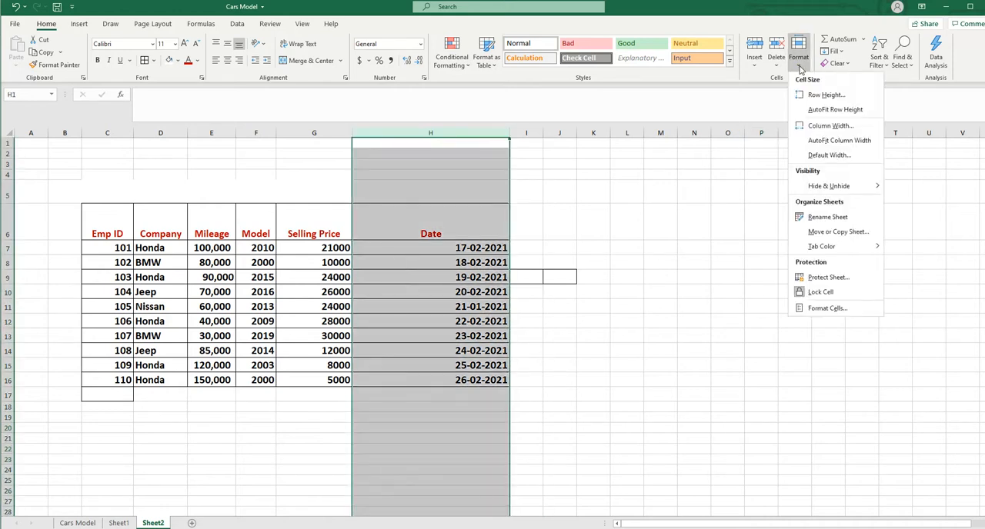
{"action": "left_click", "coordinate": [825, 146]}
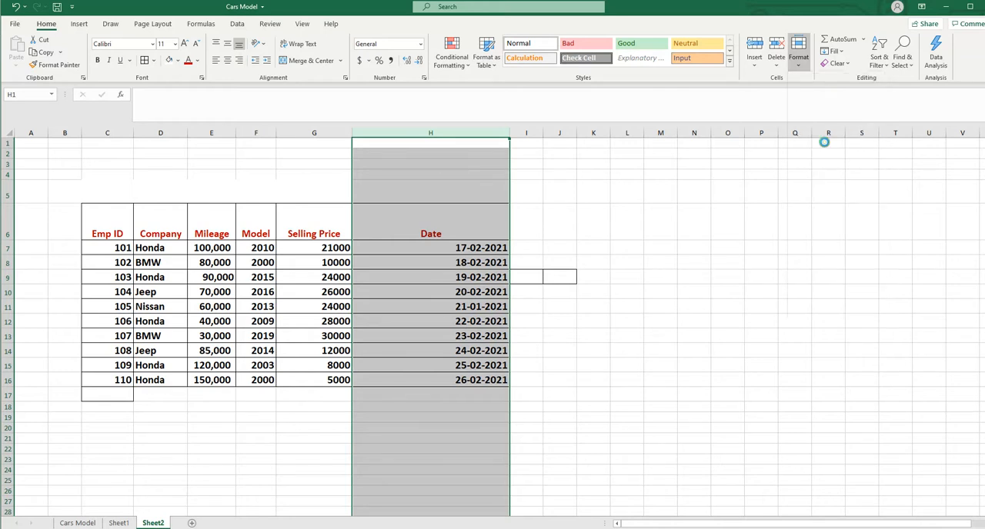
{"action": "left_click", "coordinate": [586, 291]}
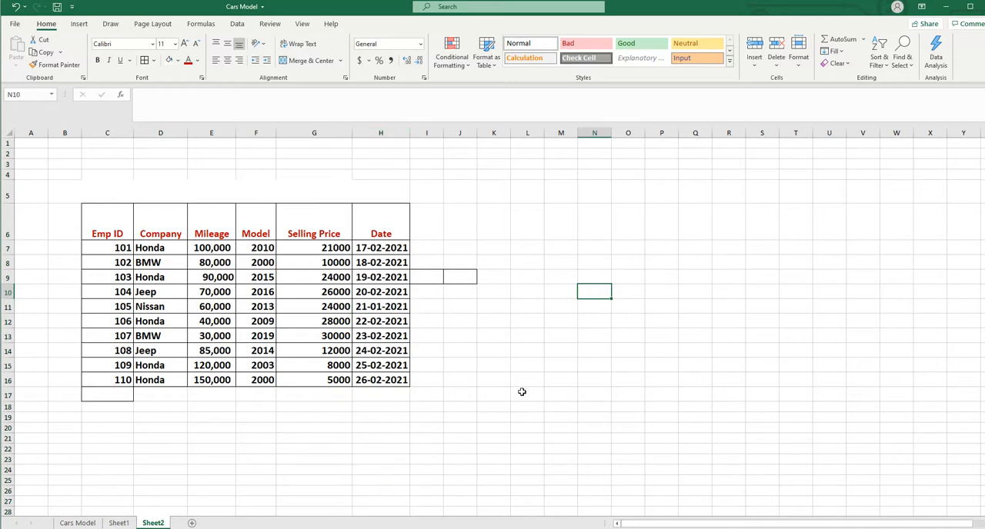
AutoFit the width of the Selling Price column G to its contents
{"action": "left_click", "coordinate": [300, 134]}
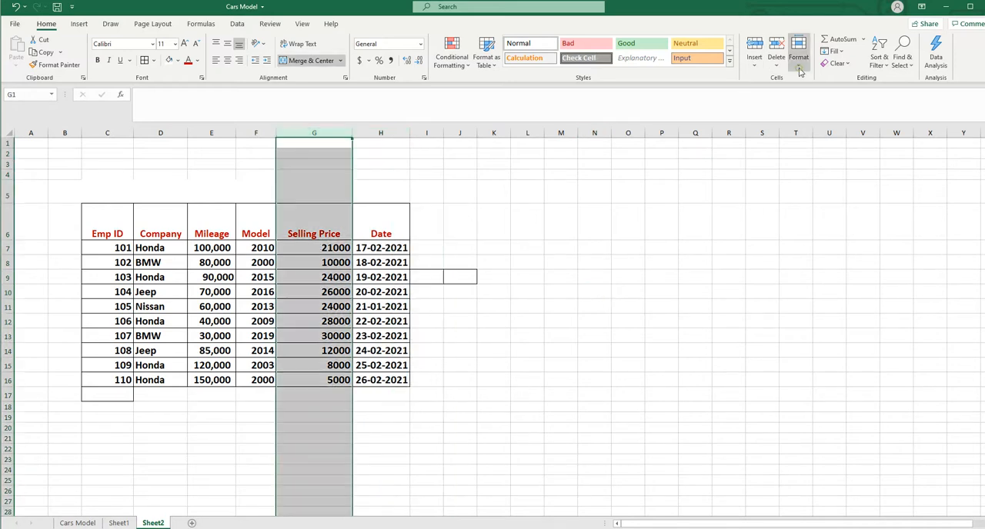
{"action": "left_click", "coordinate": [798, 57]}
{"action": "left_click", "coordinate": [844, 145]}
{"action": "left_click", "coordinate": [620, 377]}
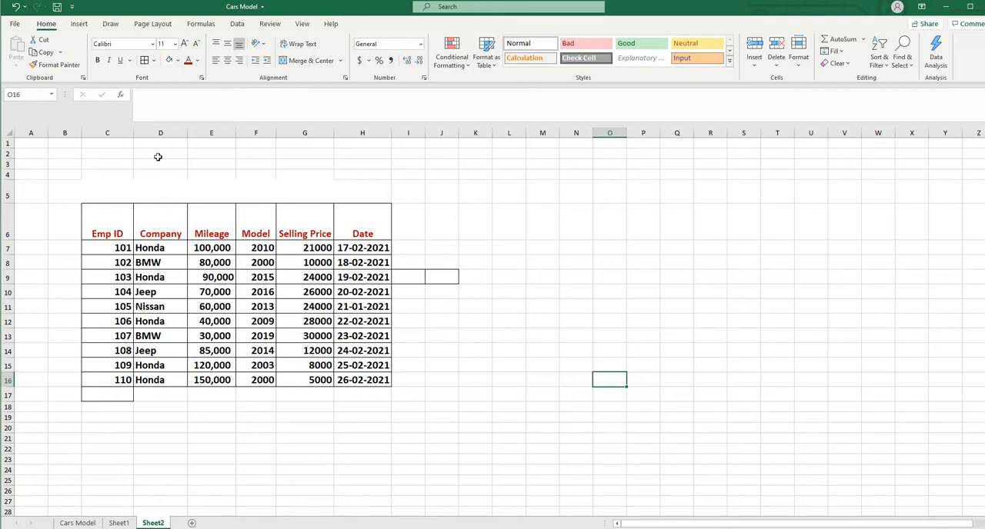
Set the width of all table columns, C through H, to 20
{"action": "left_click_drag", "start_coordinate": [134, 133], "coordinate": [231, 130]}
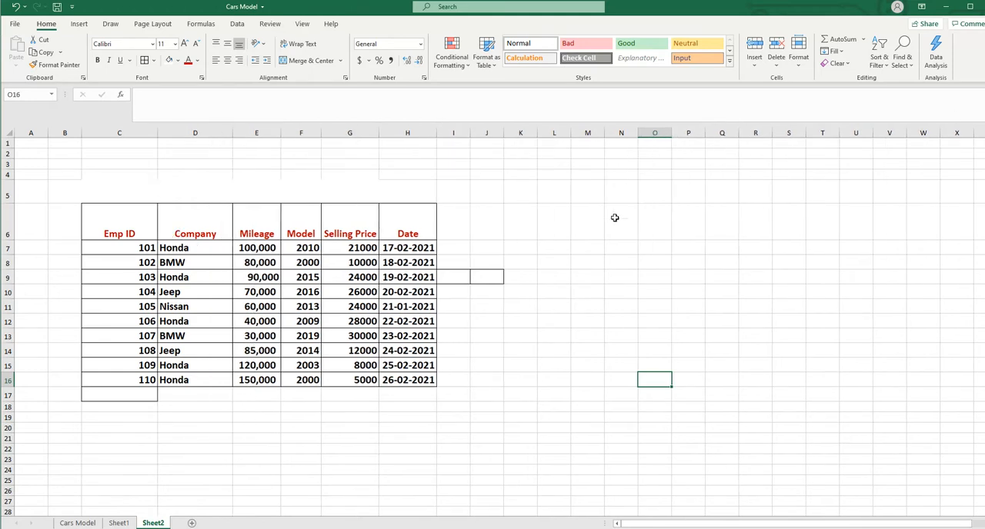
{"action": "left_click_drag", "start_coordinate": [107, 132], "coordinate": [386, 145]}
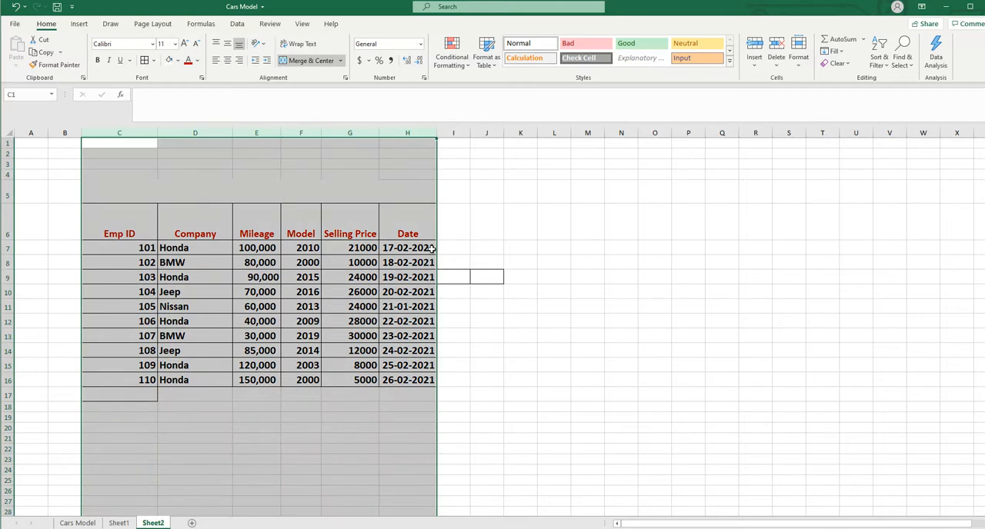
{"action": "left_click", "coordinate": [799, 68]}
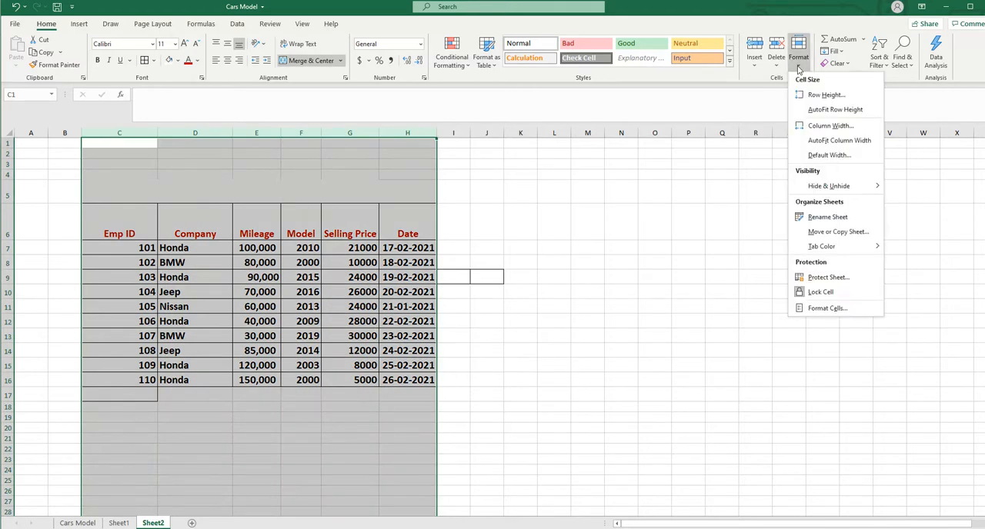
{"action": "left_click", "coordinate": [832, 127]}
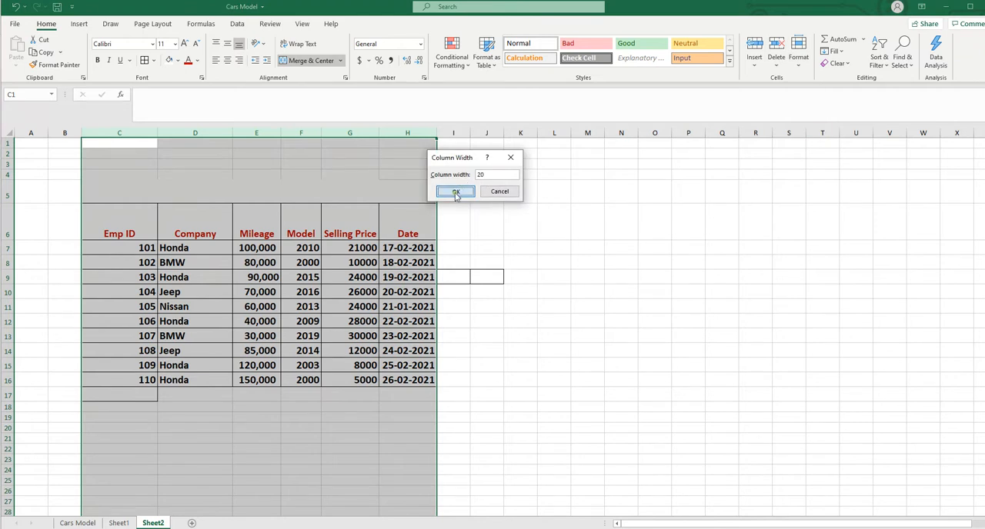
{"action": "left_click", "coordinate": [456, 192]}
{"action": "left_click", "coordinate": [803, 291]}
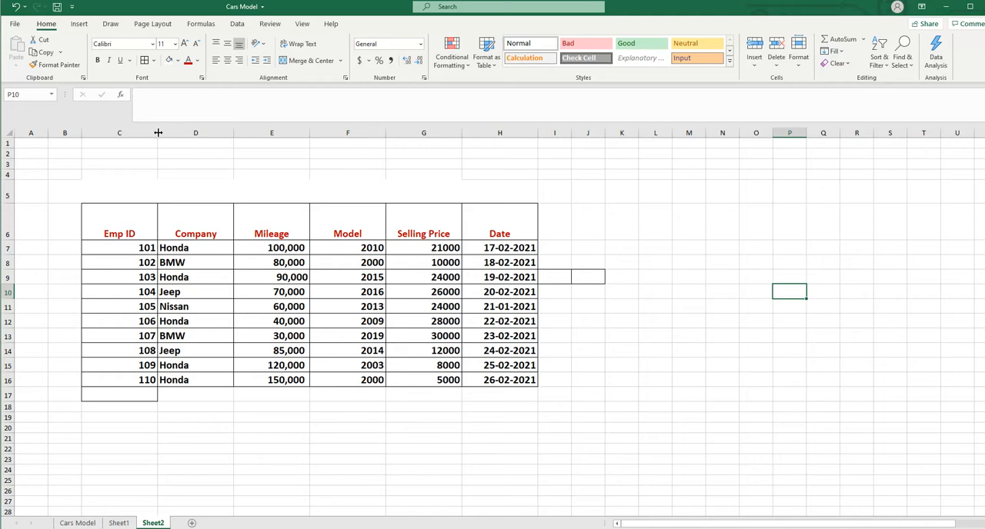
{"action": "left_click_drag", "start_coordinate": [158, 132], "coordinate": [157, 132]}
{"action": "left_click", "coordinate": [716, 352]}
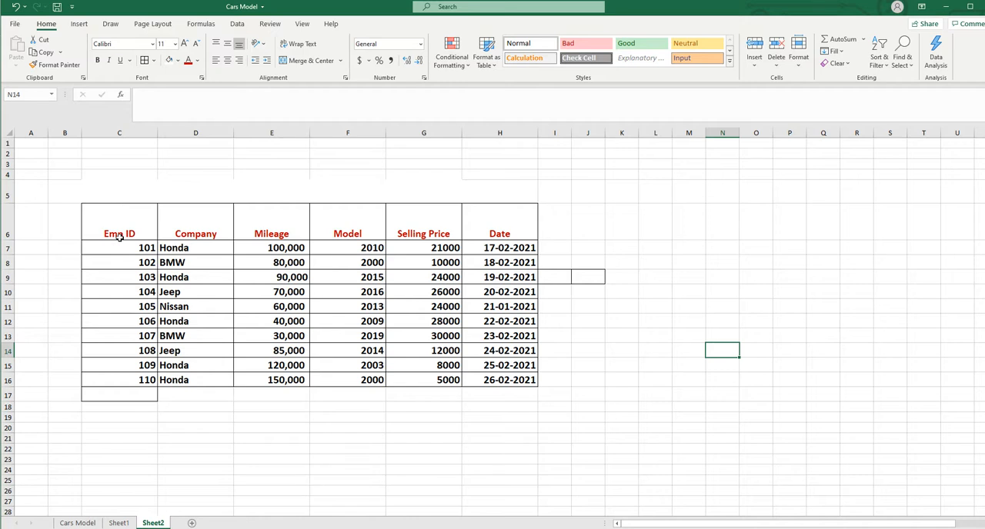
AutoFit the height of header row 6 to its contents
{"action": "left_click", "coordinate": [18, 220]}
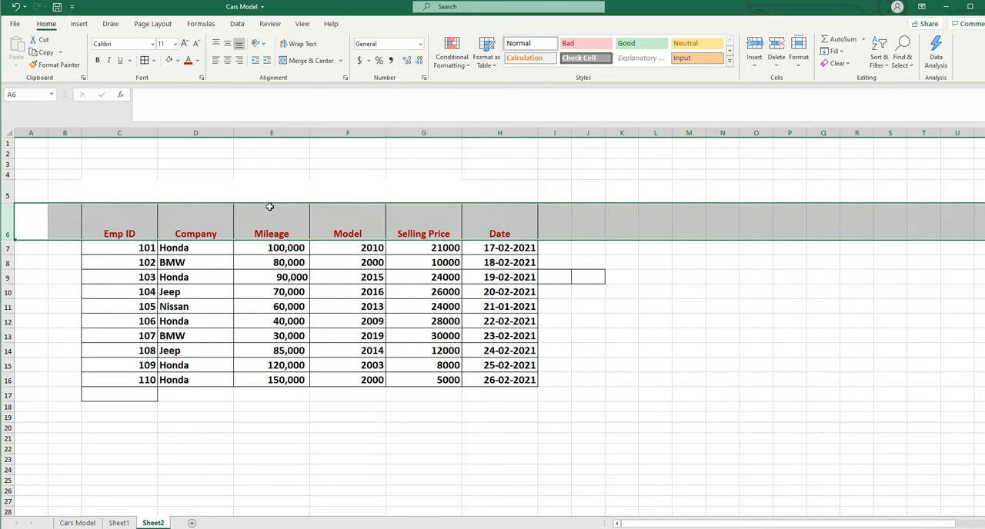
{"action": "left_click", "coordinate": [799, 68]}
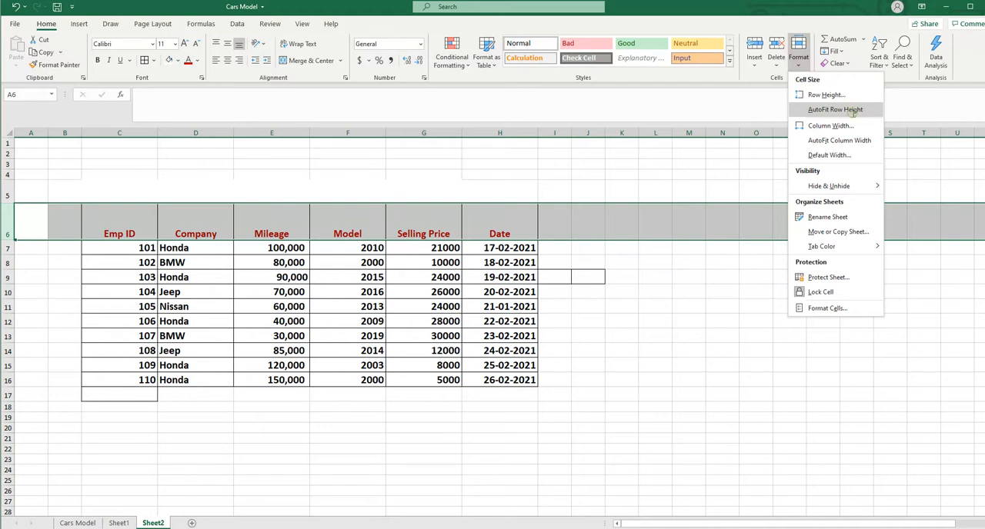
{"action": "left_click", "coordinate": [851, 110]}
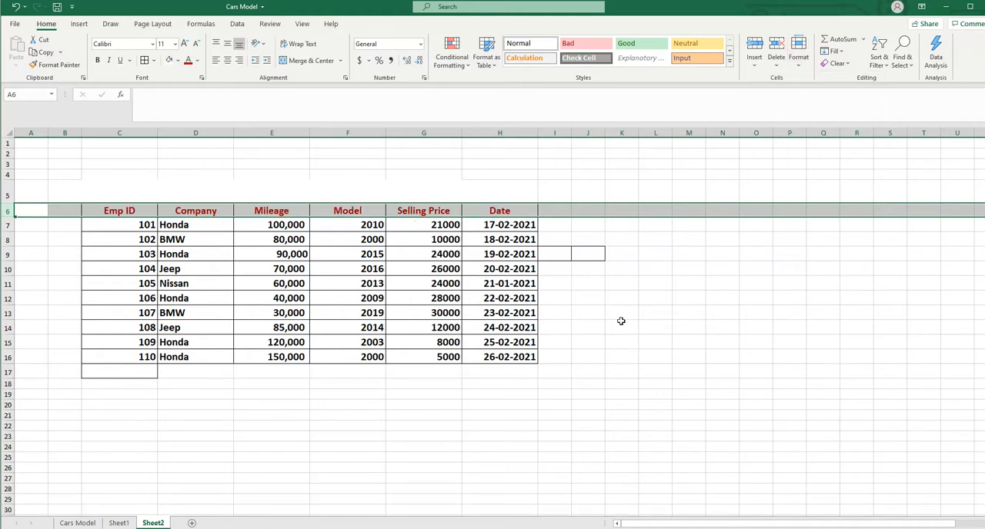
{"action": "left_click", "coordinate": [24, 266]}
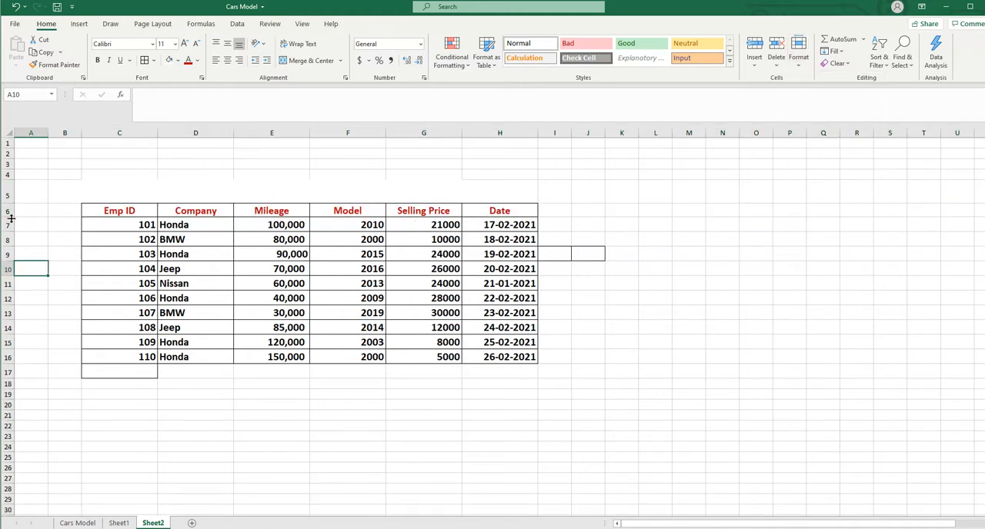
Increase the height of header row 6 manually and undo that change
{"action": "left_click_drag", "start_coordinate": [10, 219], "coordinate": [10, 241]}
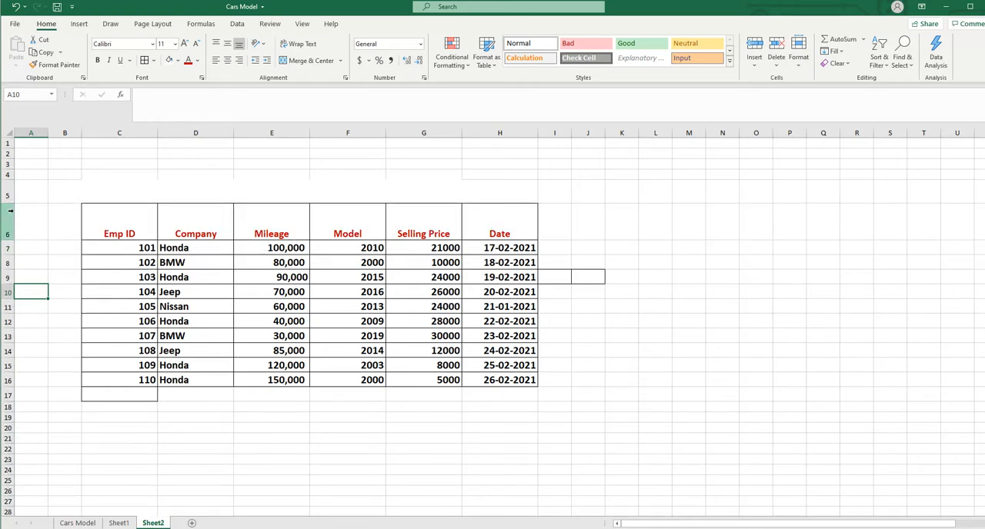
{"action": "left_click", "coordinate": [15, 6]}
Set the height of table rows 6 through 16 to 40 and undo that change
{"action": "left_click_drag", "start_coordinate": [10, 214], "coordinate": [10, 353]}
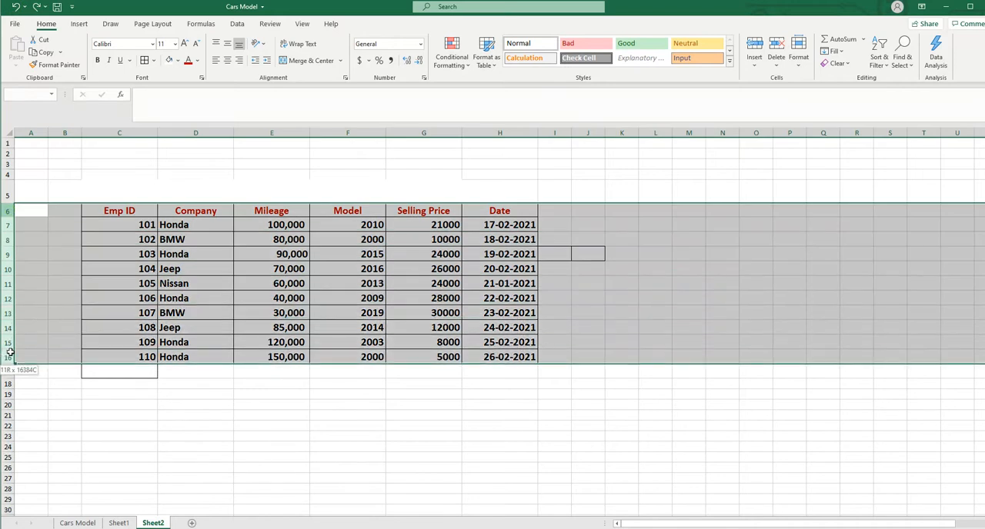
{"action": "left_click", "coordinate": [801, 66]}
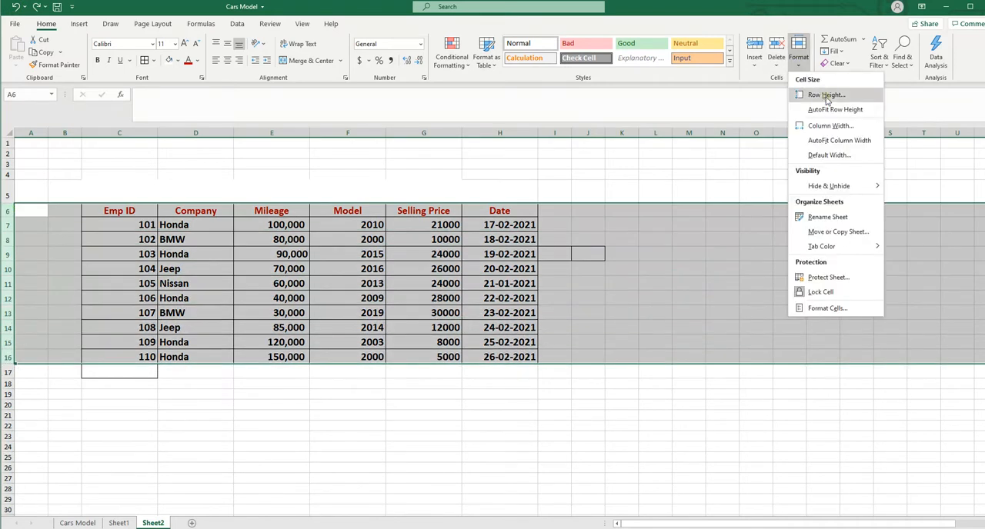
{"action": "left_click", "coordinate": [825, 95]}
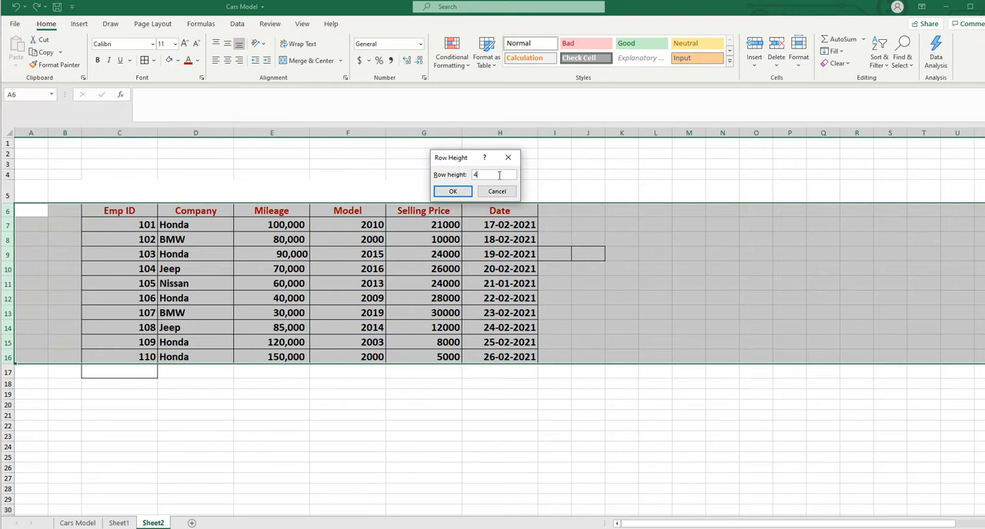
{"action": "type", "text": "0"}
{"action": "left_click", "coordinate": [452, 191]}
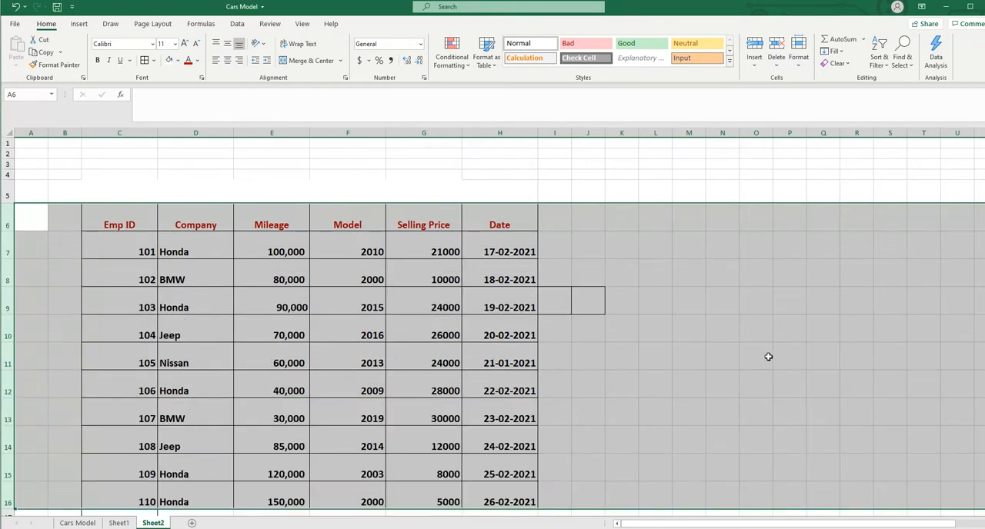
{"action": "left_click", "coordinate": [16, 6]}
{"action": "left_click", "coordinate": [592, 454]}
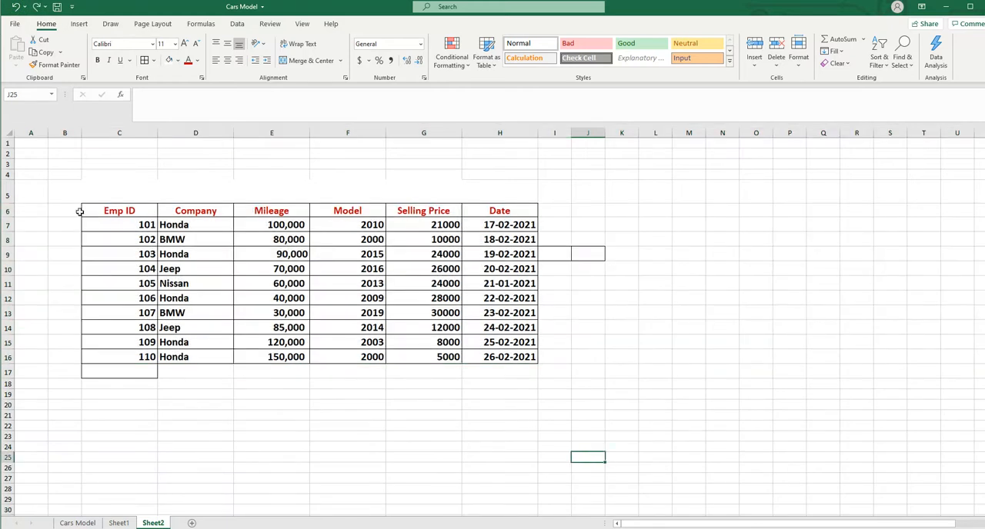
Copy the cars table range C5:H16 and paste it at cell E6 of a newly added sheet
{"action": "left_click_drag", "start_coordinate": [91, 202], "coordinate": [504, 358]}
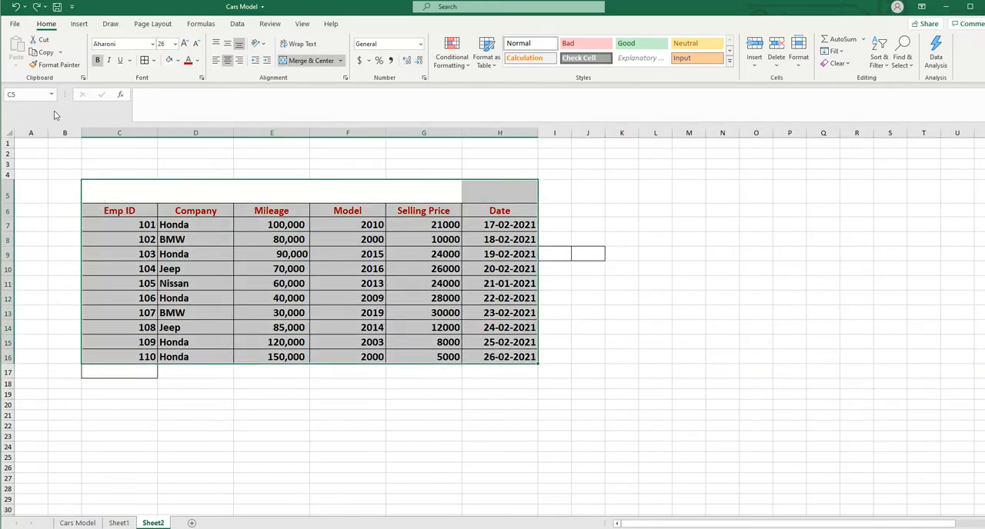
{"action": "left_click", "coordinate": [43, 53]}
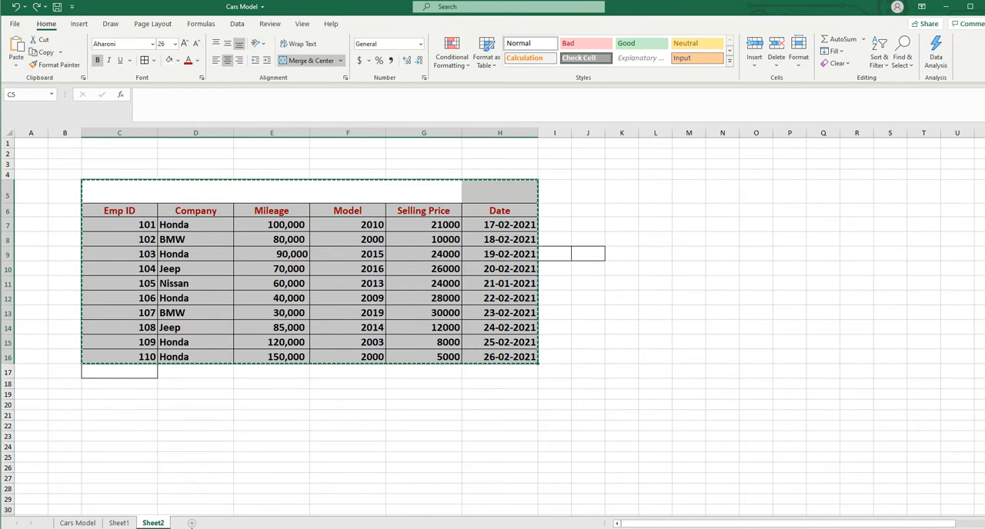
{"action": "left_click", "coordinate": [192, 524]}
{"action": "left_click", "coordinate": [163, 195]}
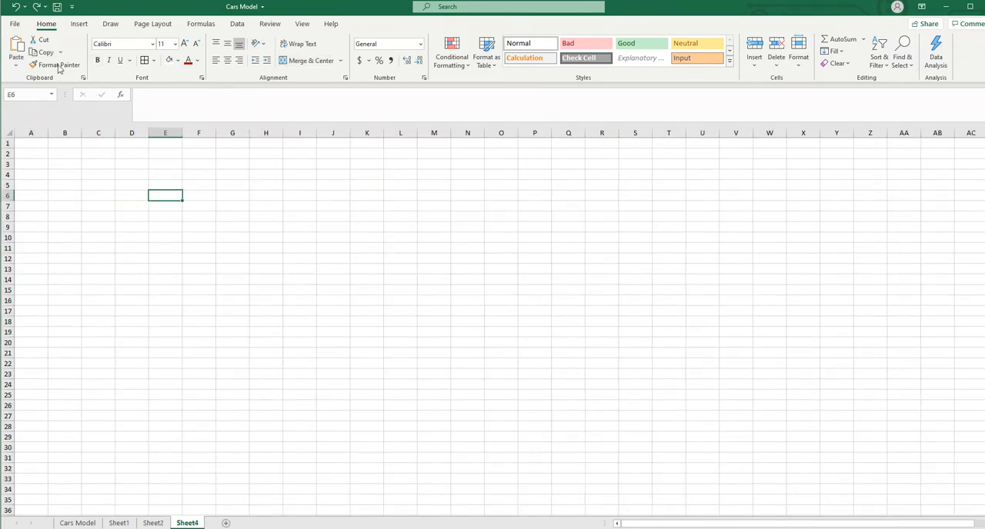
{"action": "left_click", "coordinate": [15, 50]}
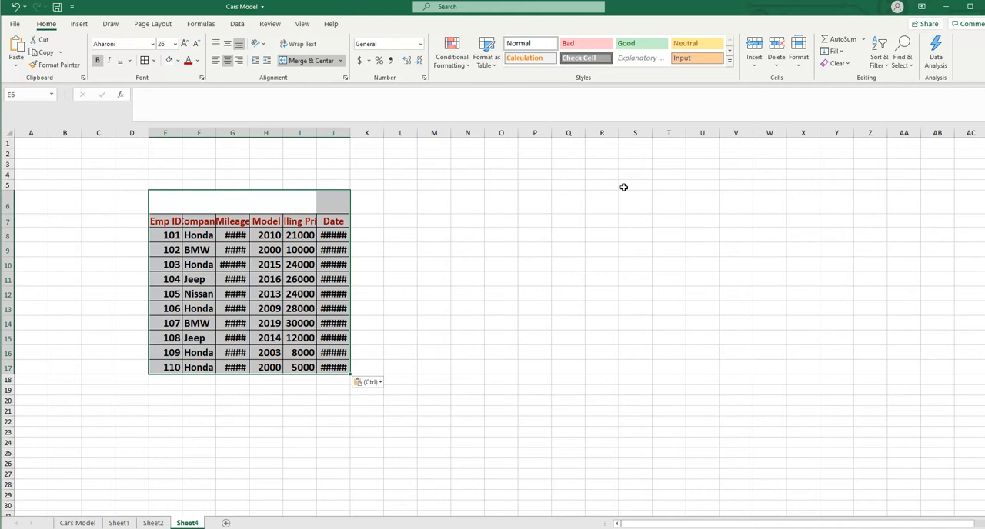
Insert another blank sheet and move it to the end, after Sheet4
{"action": "left_click", "coordinate": [754, 67]}
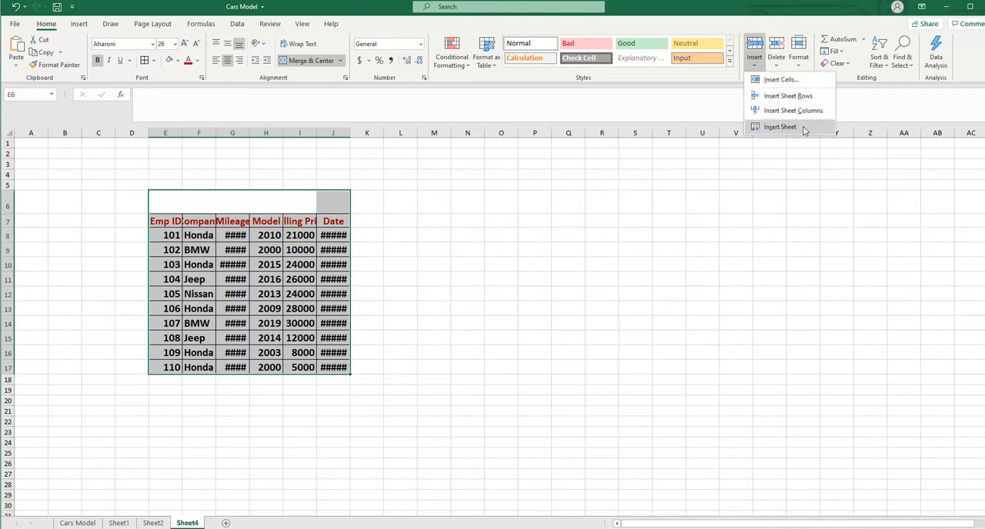
{"action": "left_click", "coordinate": [780, 127]}
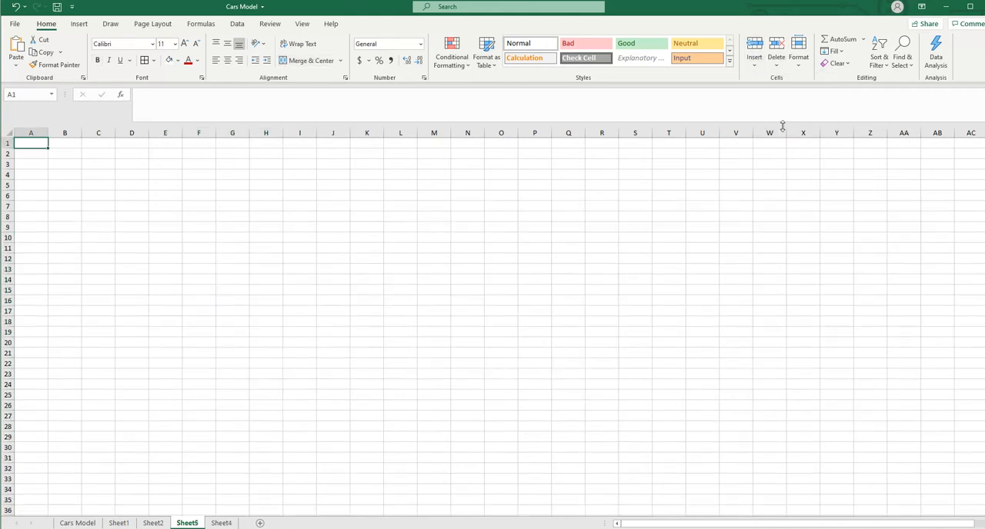
{"action": "left_click_drag", "start_coordinate": [187, 523], "coordinate": [238, 520]}
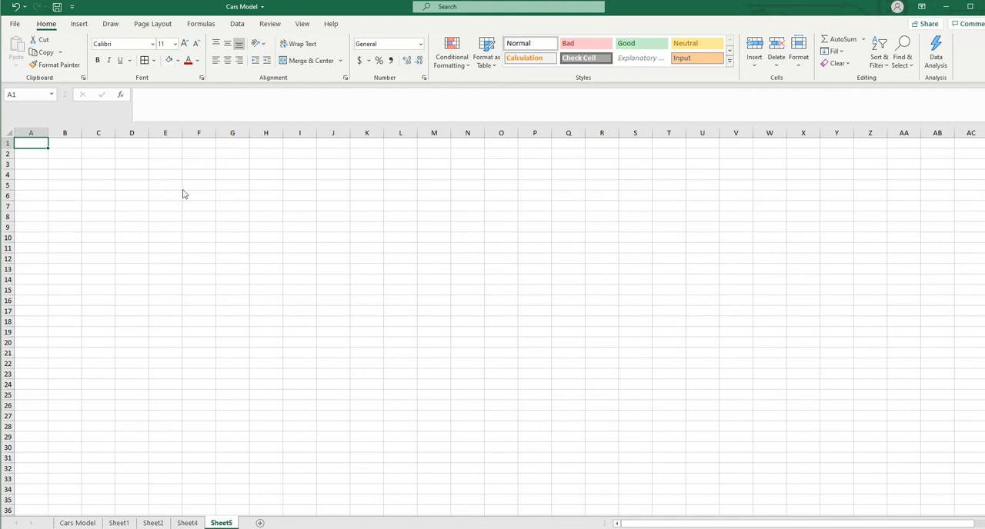
Permanently delete Sheet4 with the pasted copy of the cars table
{"action": "left_click", "coordinate": [187, 523]}
{"action": "left_click", "coordinate": [493, 371]}
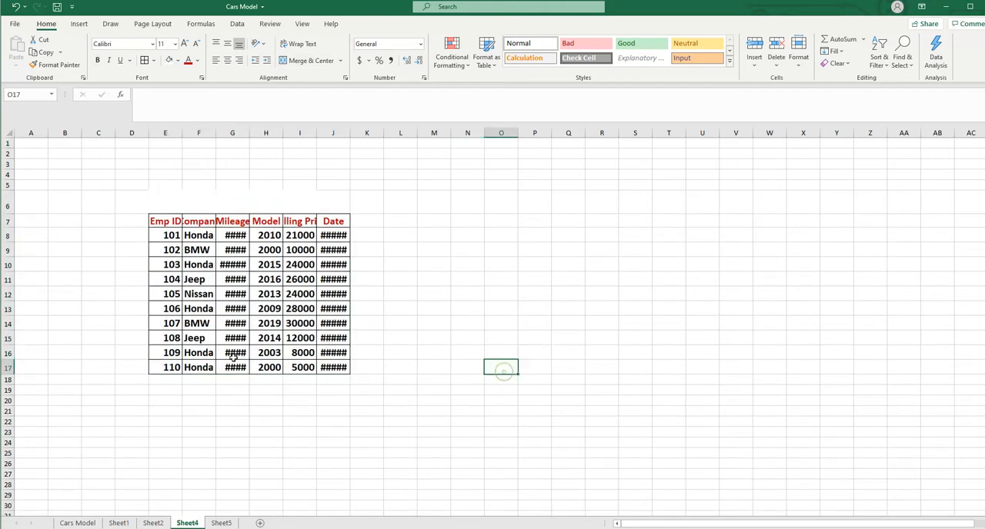
{"action": "right_click", "coordinate": [194, 524]}
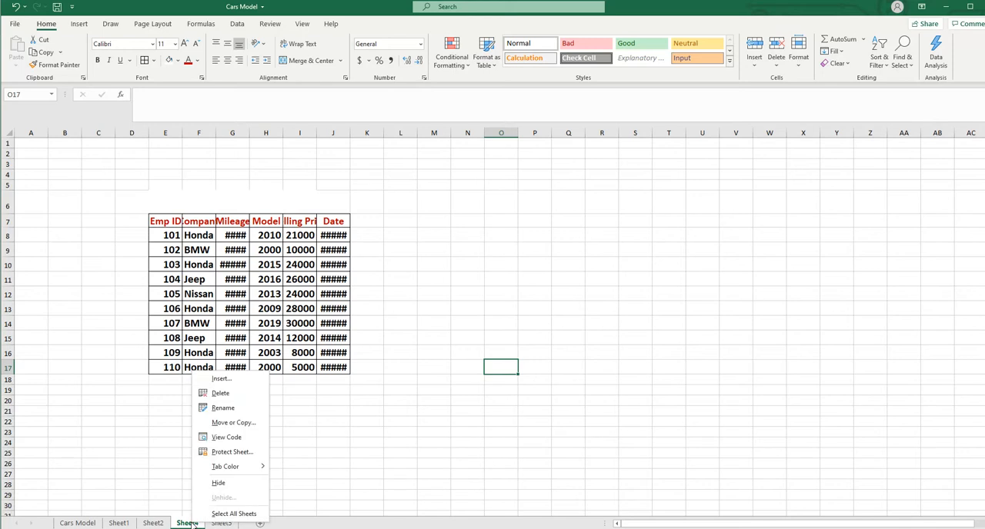
{"action": "left_click", "coordinate": [221, 393]}
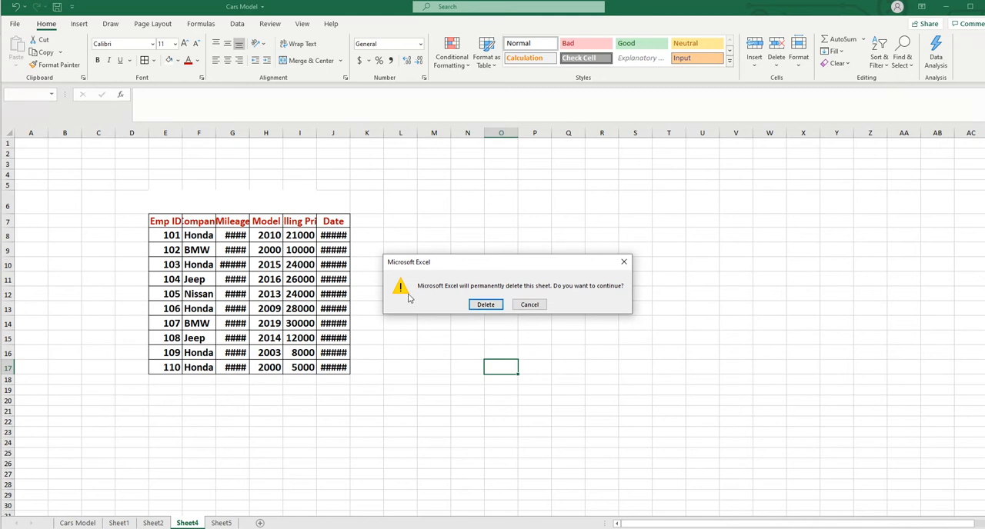
{"action": "left_click", "coordinate": [489, 307]}
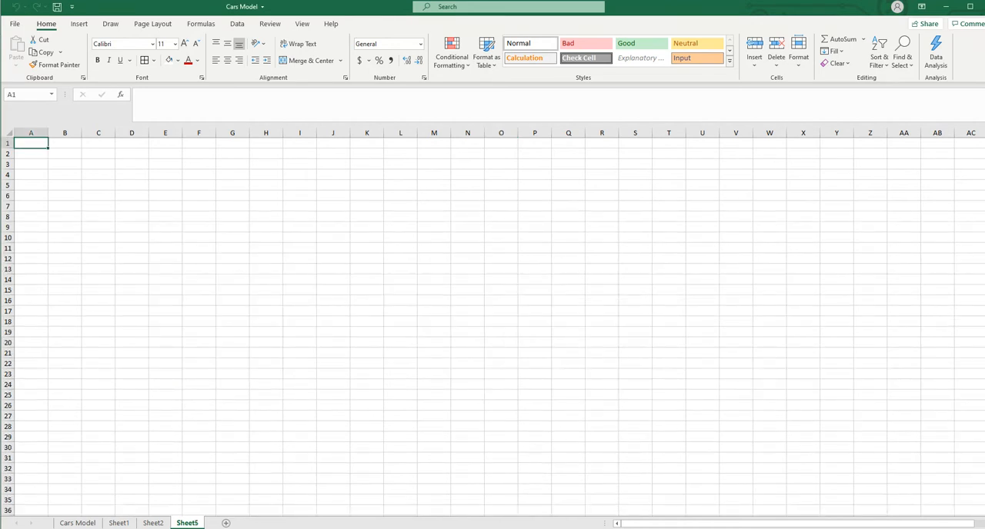
Delete the blank Sheet5 from the workbook
{"action": "left_click", "coordinate": [188, 525]}
{"action": "left_click", "coordinate": [776, 66]}
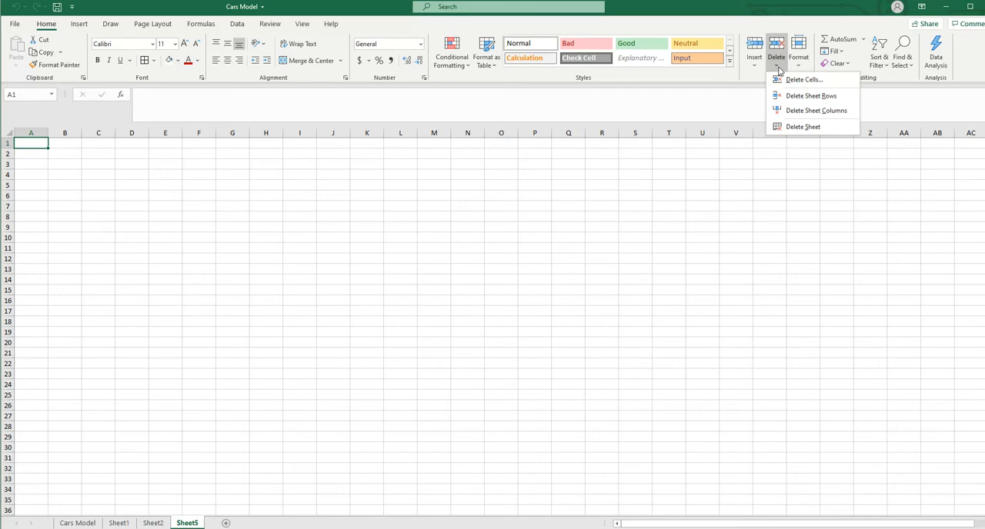
{"action": "left_click", "coordinate": [800, 126]}
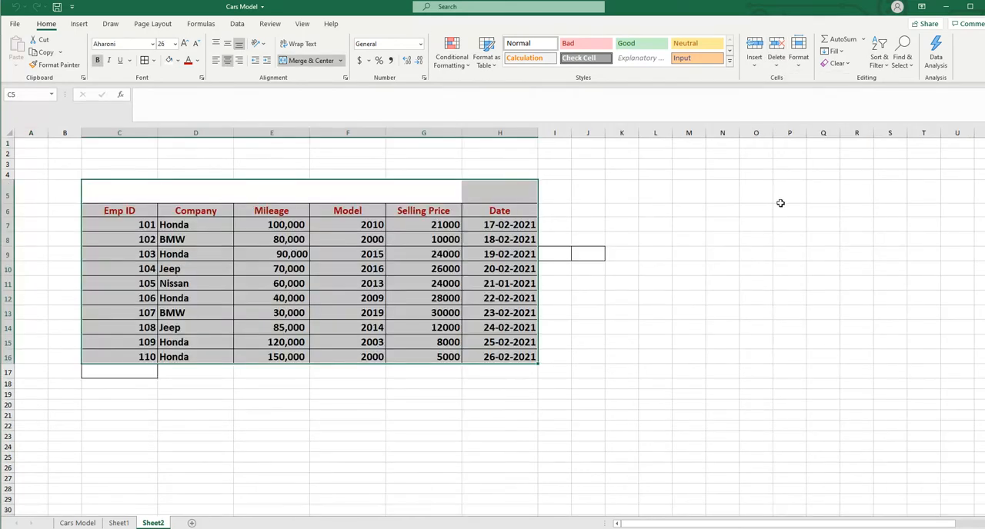
Add a new blank sheet after Sheet2 and return to Sheet2
{"action": "left_click", "coordinate": [192, 523]}
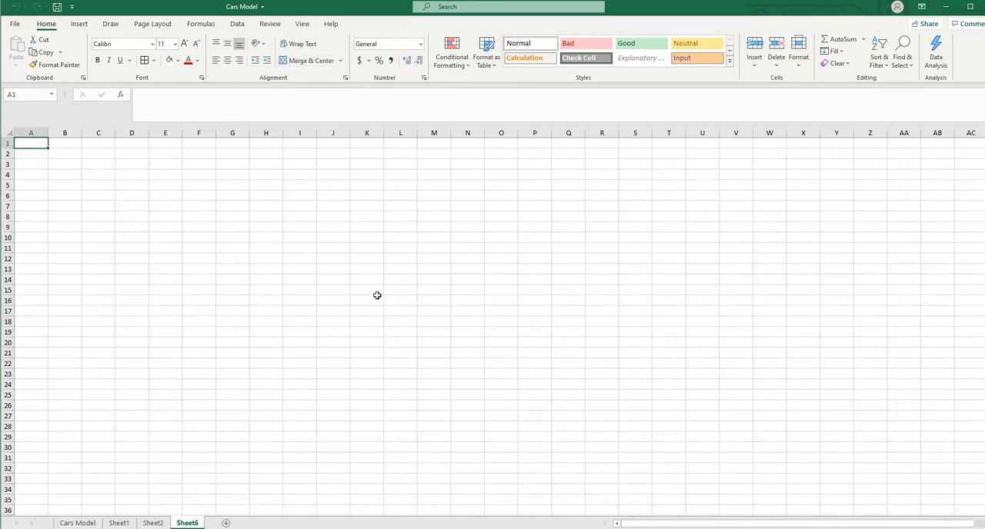
{"action": "left_click", "coordinate": [154, 523]}
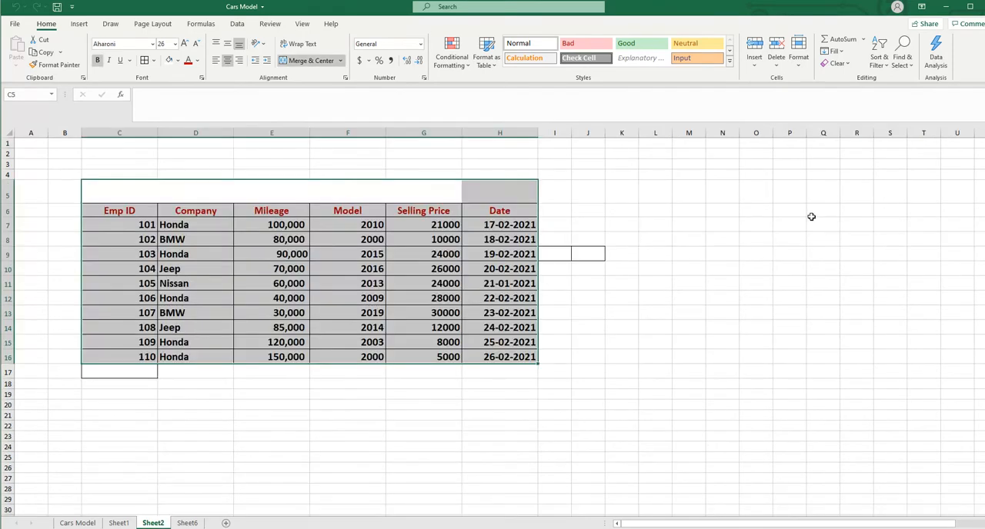